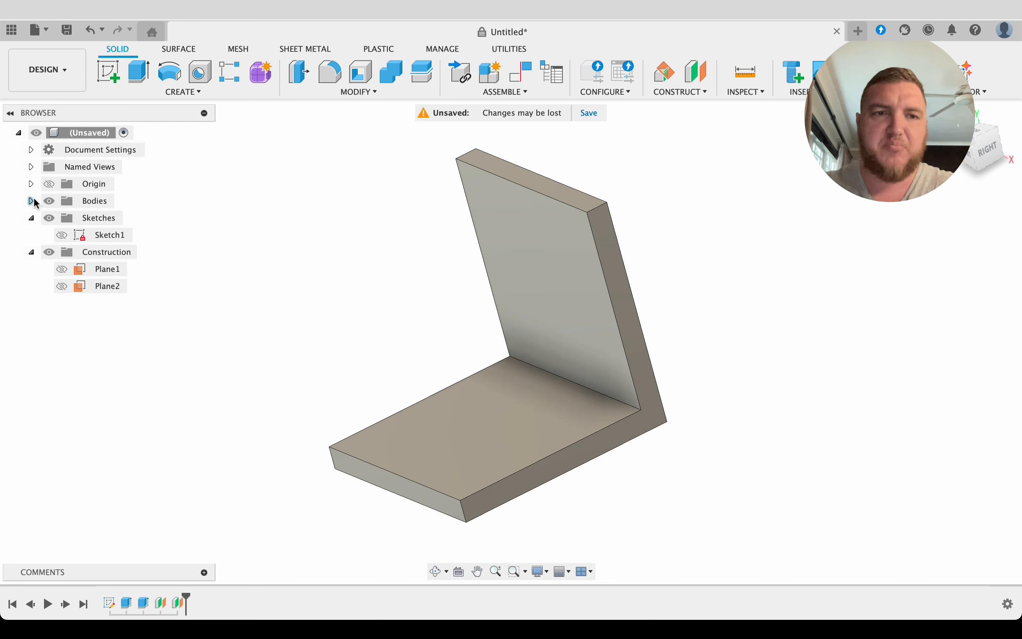
# Start a sketch on the vertical origin plane midway through the bracket and project the outer ends of its two inner faces as points.
pyautogui.click(109, 72)
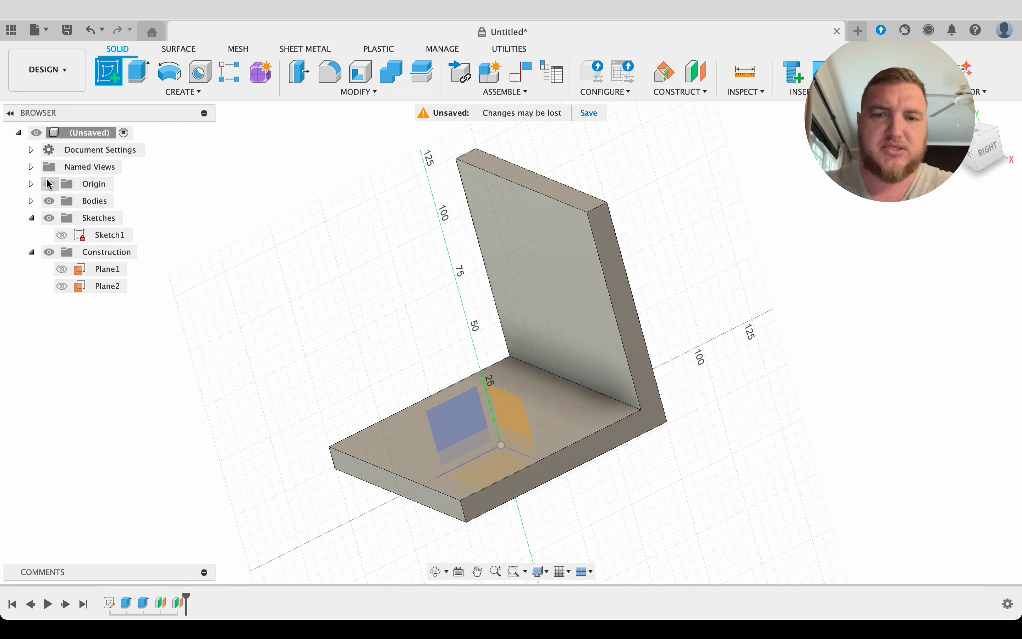
pyautogui.click(451, 406)
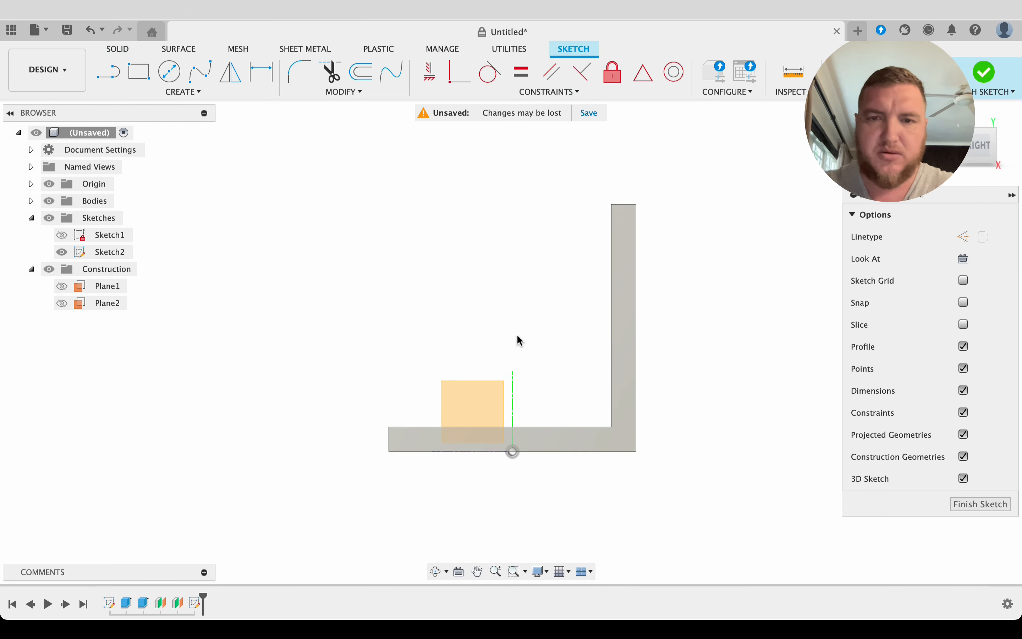
pyautogui.moveTo(516, 336)
pyautogui.keyDown('shift'); pyautogui.mouseDown(button='middle')
pyautogui.moveTo(546, 333)
pyautogui.moveTo(548, 342)
pyautogui.moveTo(516, 336)
pyautogui.mouseUp(button='middle'); pyautogui.keyUp('shift')
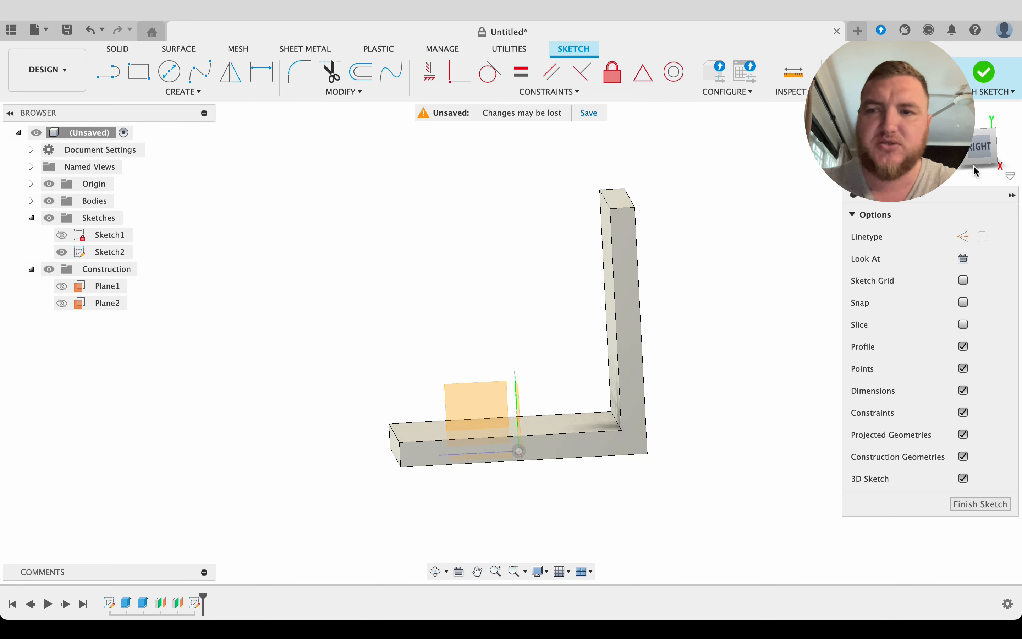
pyautogui.click(979, 149)
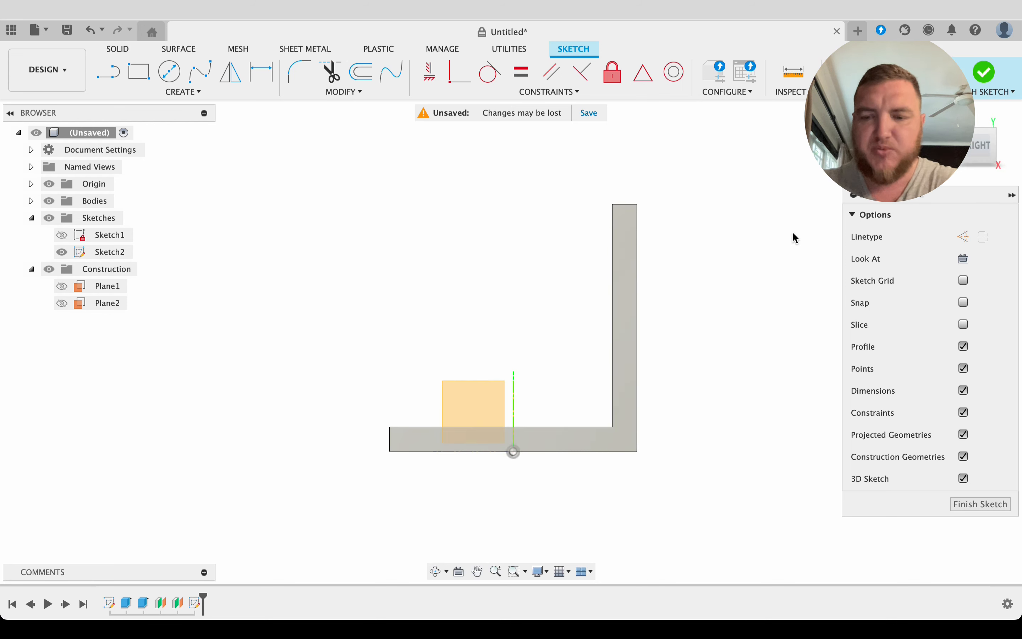
pyautogui.press('p')
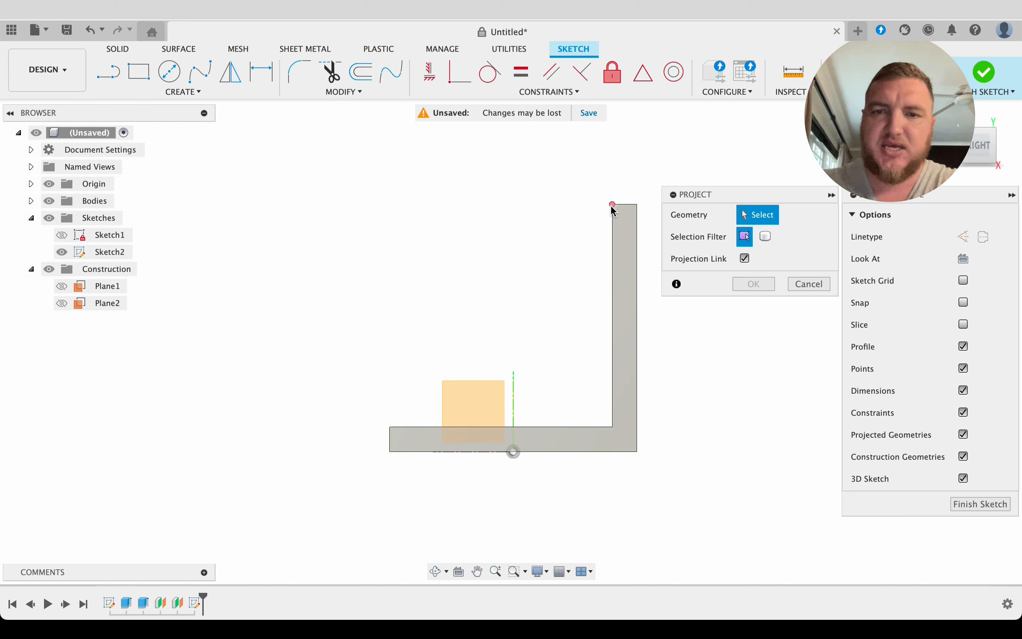
pyautogui.click(613, 205)
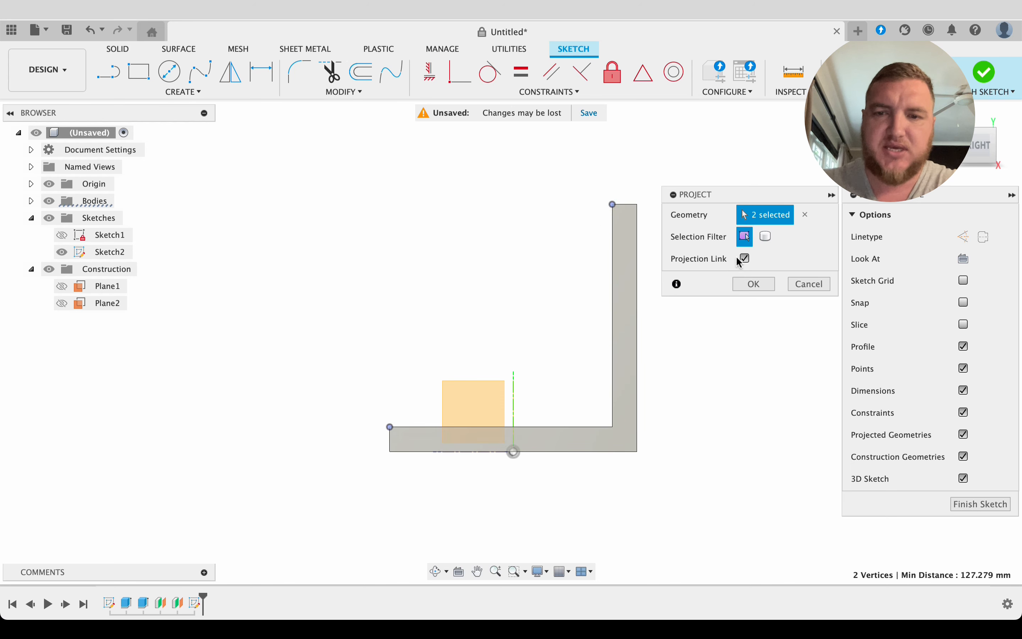
pyautogui.click(749, 285)
# Draw a diagonal line between the two projected points, from the upright's top to the base's front, and finish the sketch.
pyautogui.keyDown('shift'); pyautogui.moveTo(691, 321); pyautogui.dragTo(716, 338, button='middle'); pyautogui.keyUp('shift')
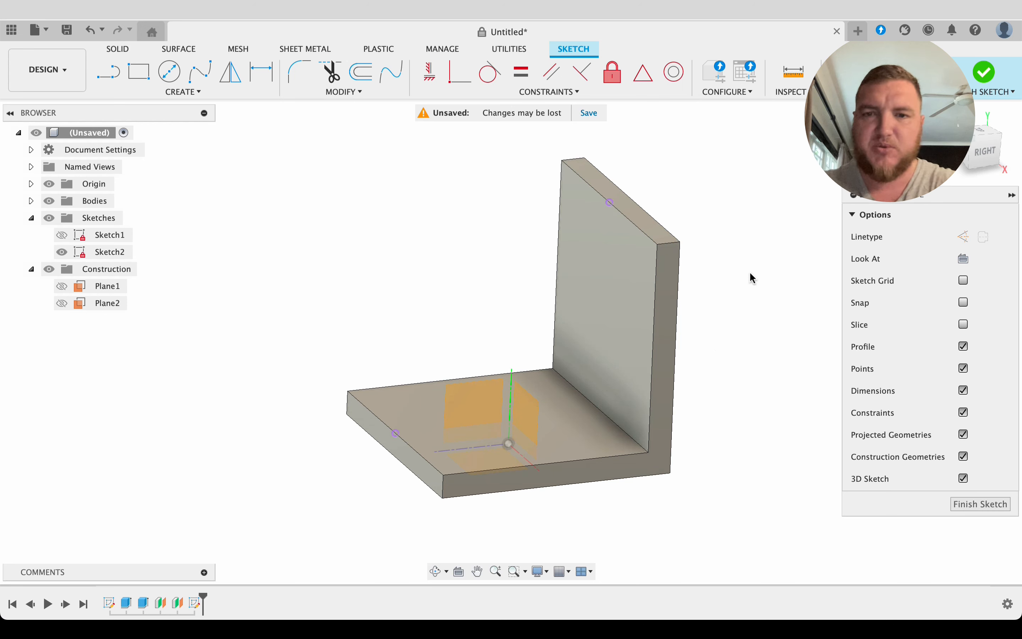
pyautogui.press('l')
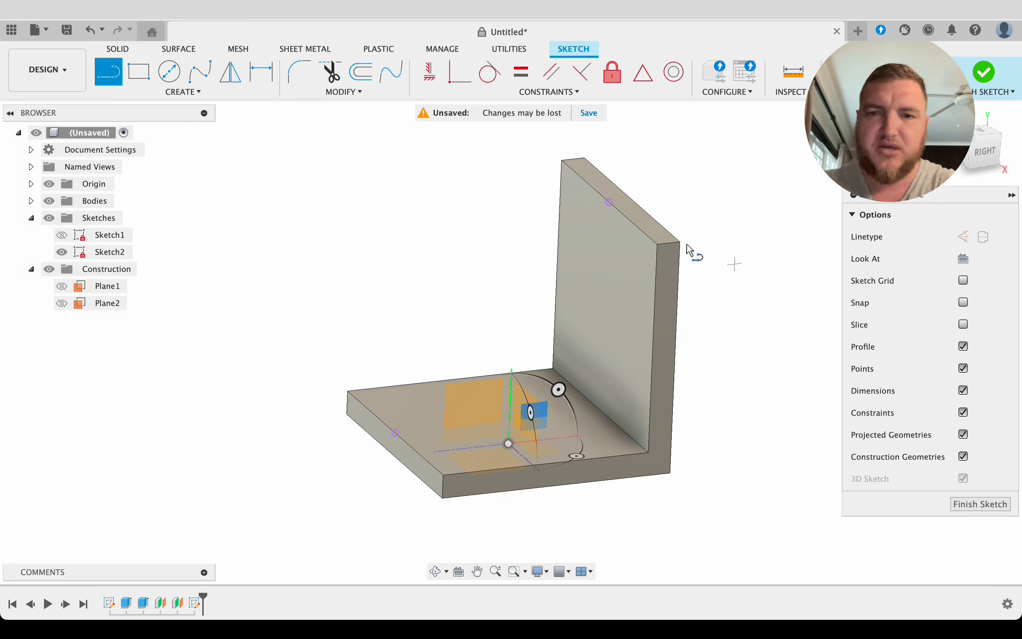
pyautogui.click(610, 203)
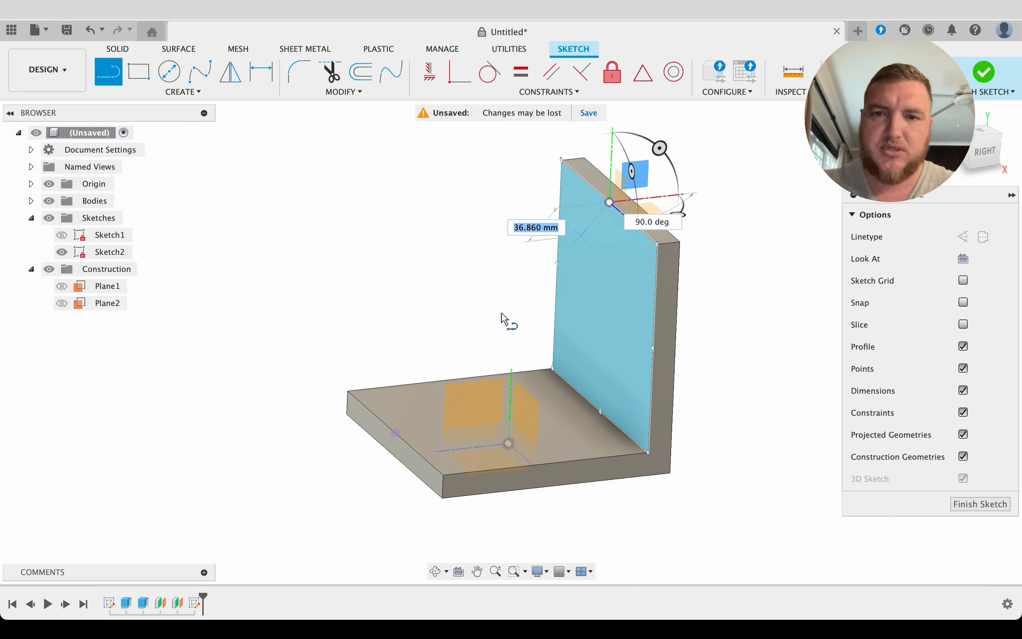
pyautogui.click(396, 433)
pyautogui.moveTo(760, 392)
pyautogui.keyDown('shift'); pyautogui.mouseDown(button='middle')
pyautogui.moveTo(732, 388)
pyautogui.moveTo(764, 408)
pyautogui.moveTo(773, 358)
pyautogui.moveTo(793, 409)
pyautogui.mouseUp(button='middle'); pyautogui.keyUp('shift')
pyautogui.press('Escape')
pyautogui.click(977, 504)
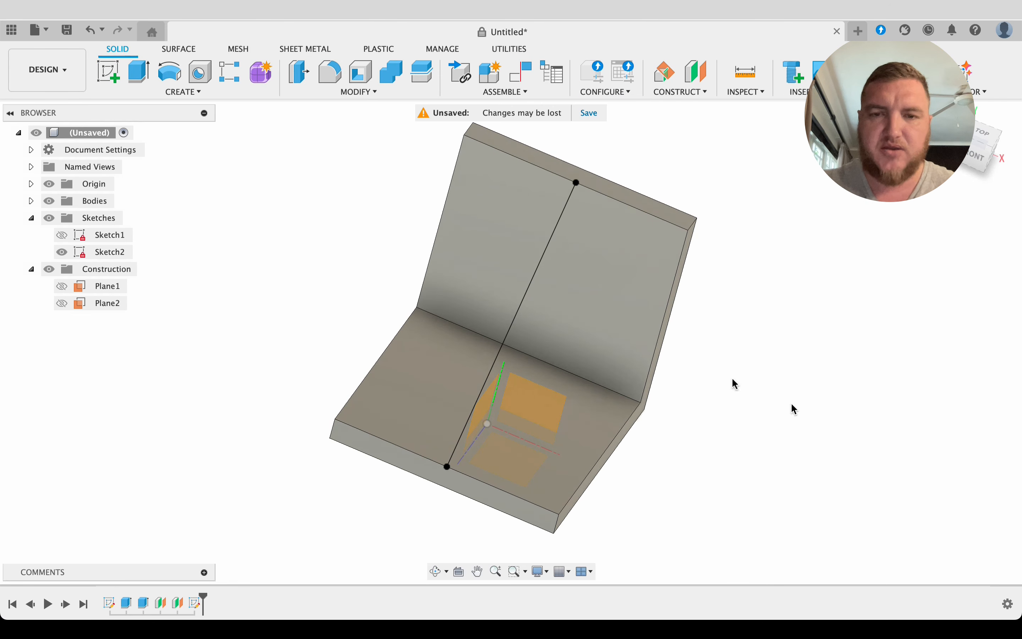
# Create a 5 mm thick rib from the diagonal line, with symmetric thickness and the extent set to To Next.
pyautogui.click(183, 93)
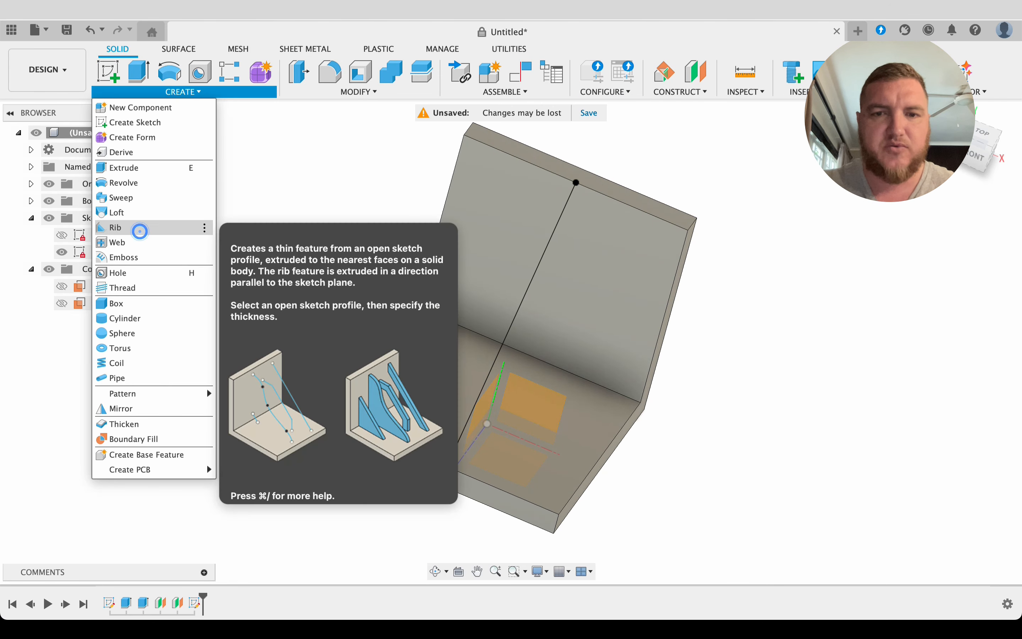
pyautogui.click(139, 231)
pyautogui.click(518, 319)
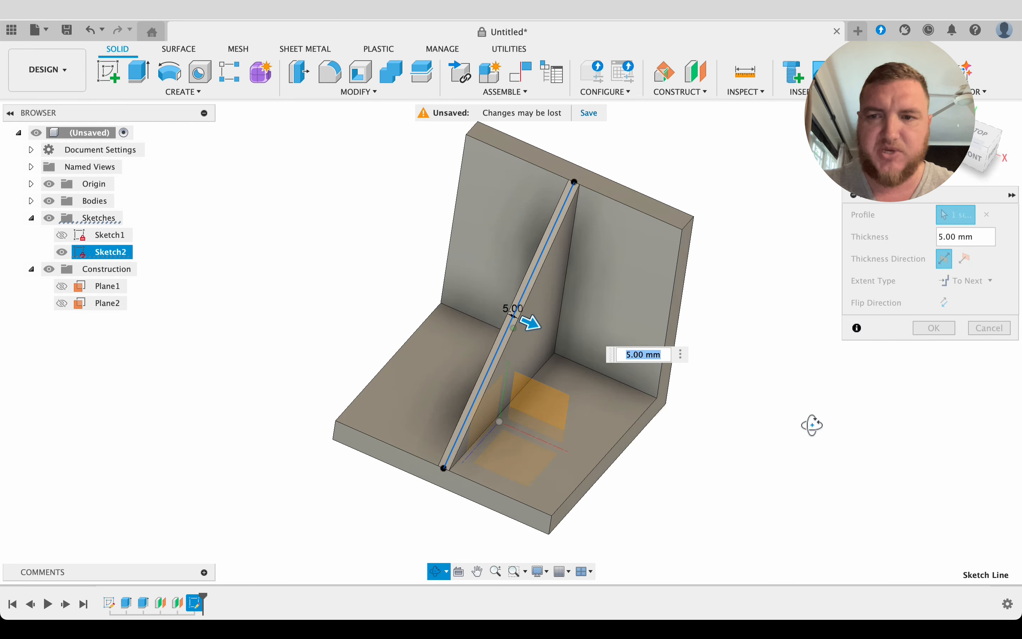
pyautogui.click(966, 260)
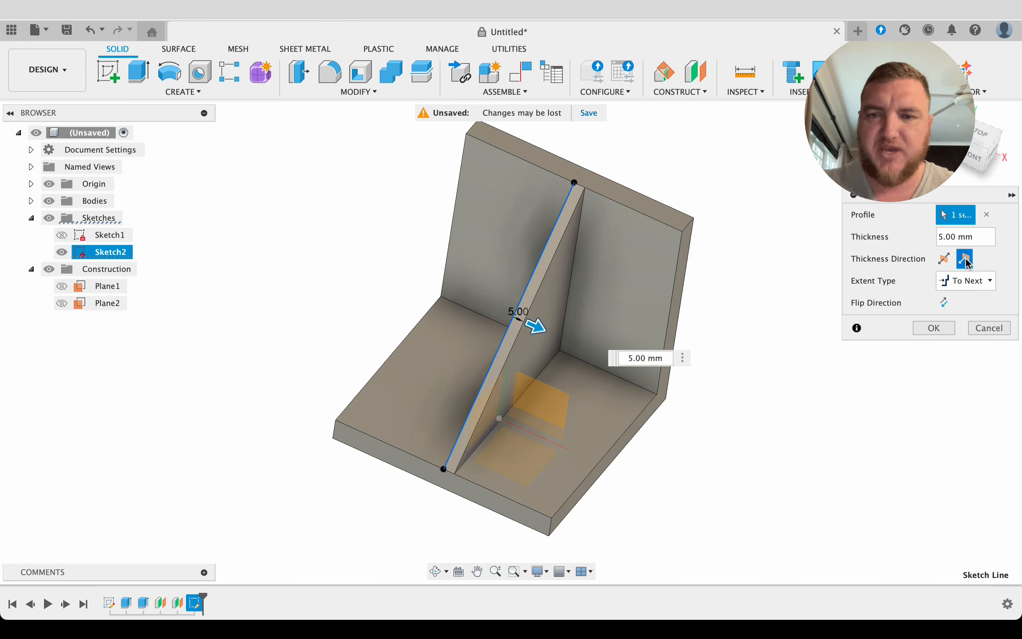
pyautogui.click(946, 259)
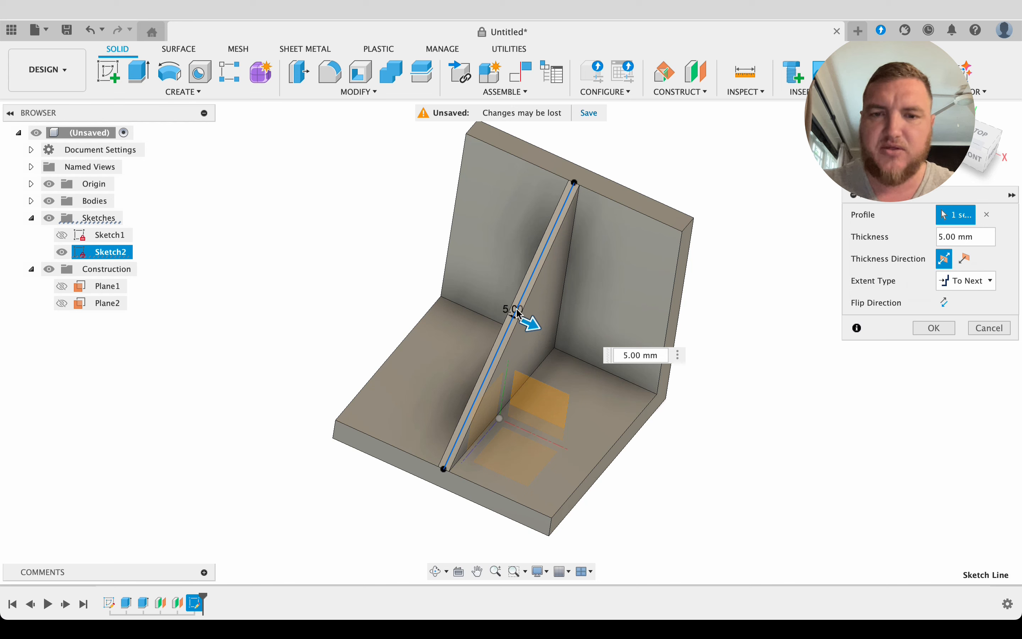
pyautogui.click(939, 331)
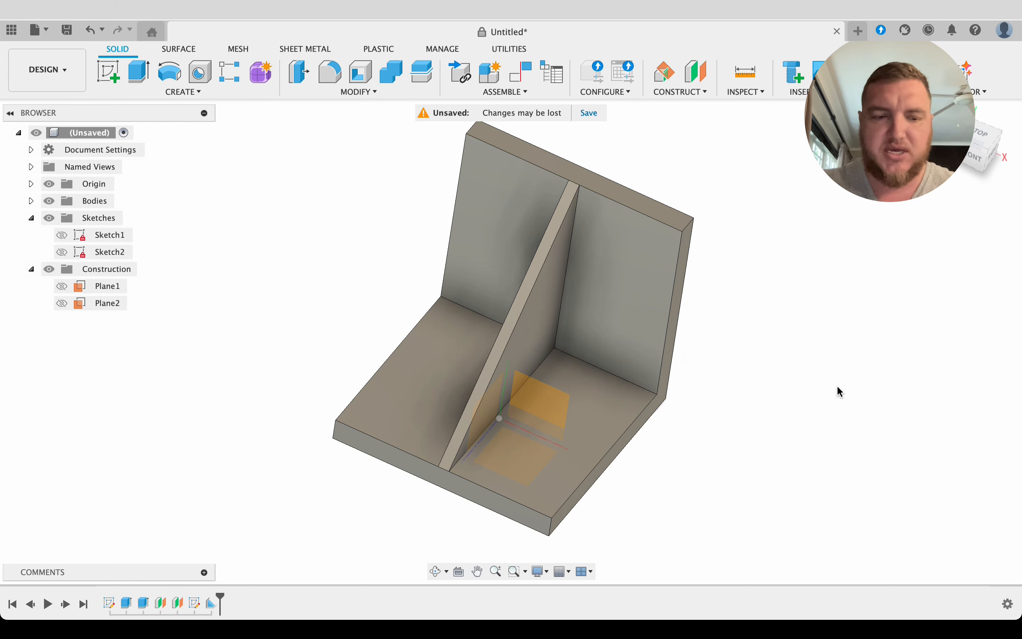
# Show Plane1, start a sketch on it, and project the upright's top inner corner and the base's front upper corner as points.
pyautogui.moveTo(837, 388)
pyautogui.keyDown('shift'); pyautogui.mouseDown(button='middle')
pyautogui.moveTo(806, 362)
pyautogui.moveTo(897, 361)
pyautogui.moveTo(800, 345)
pyautogui.moveTo(811, 381)
pyautogui.moveTo(829, 372)
pyautogui.moveTo(790, 370)
pyautogui.moveTo(824, 360)
pyautogui.moveTo(771, 353)
pyautogui.moveTo(808, 359)
pyautogui.moveTo(794, 355)
pyautogui.mouseUp(button='middle'); pyautogui.keyUp('shift')
pyautogui.click(62, 286)
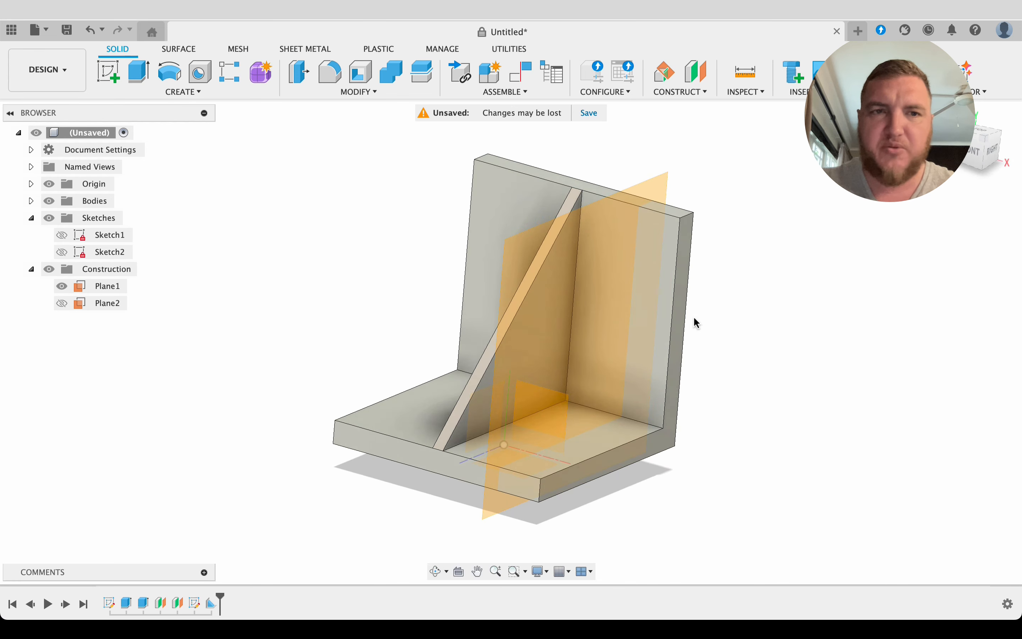
pyautogui.click(108, 72)
pyautogui.click(558, 257)
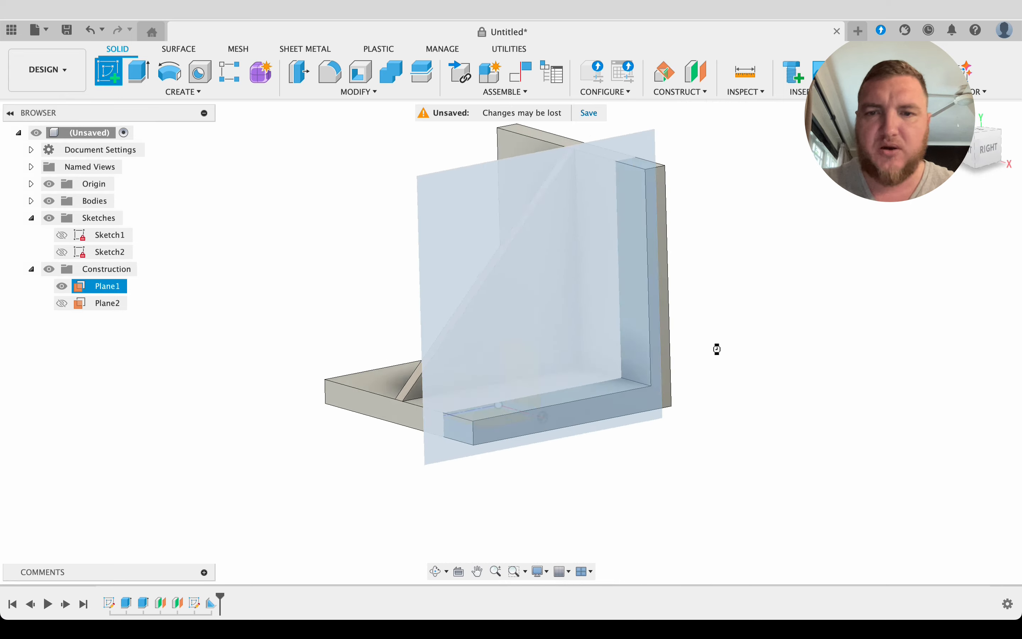
pyautogui.moveTo(723, 221); pyautogui.dragTo(728, 384, button='middle')
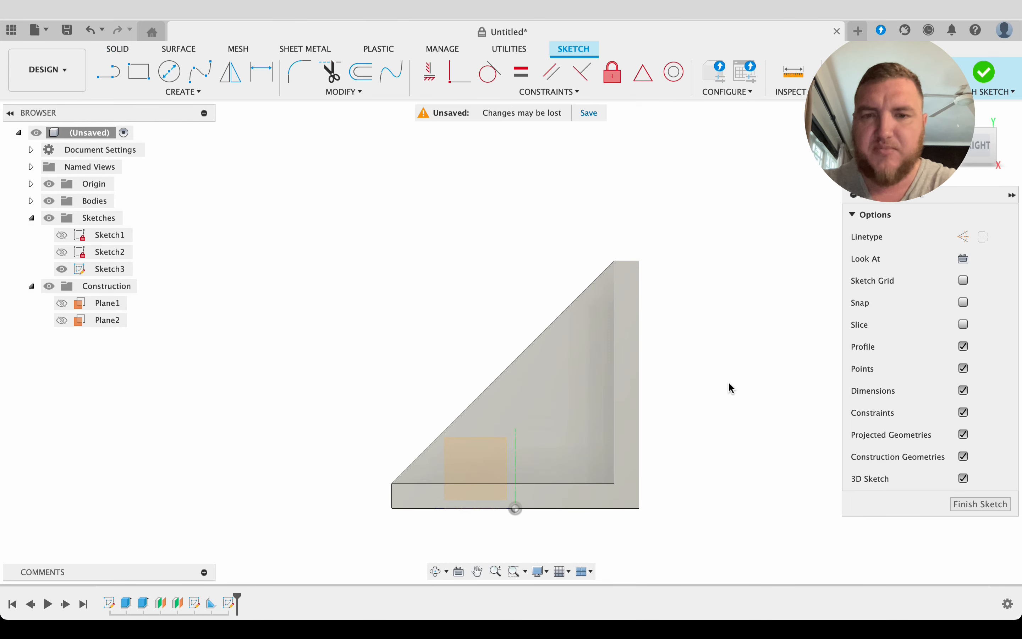
pyautogui.press('p')
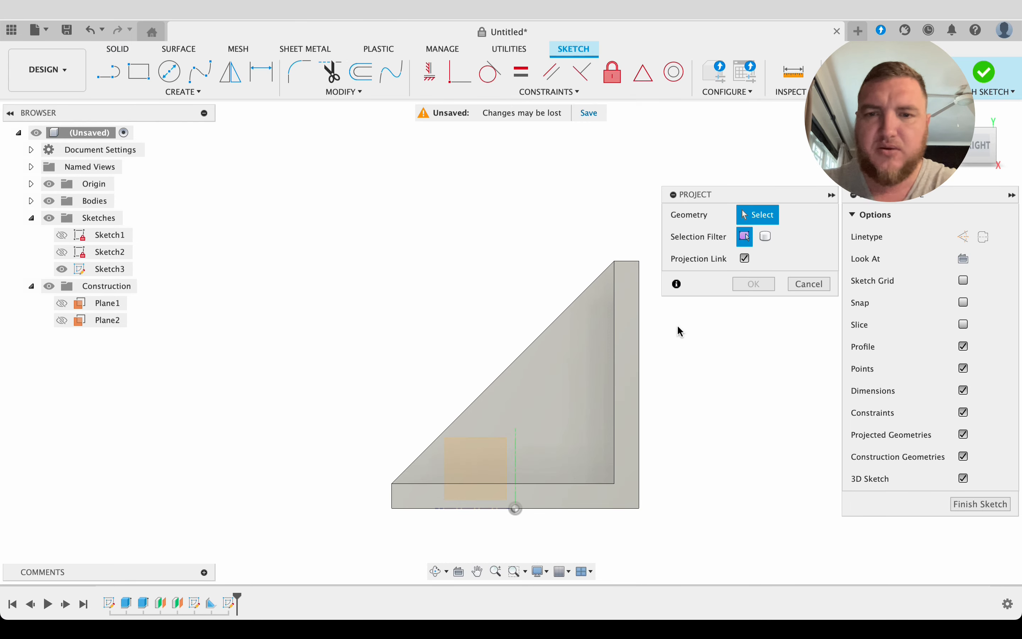
pyautogui.click(613, 269)
pyautogui.click(393, 483)
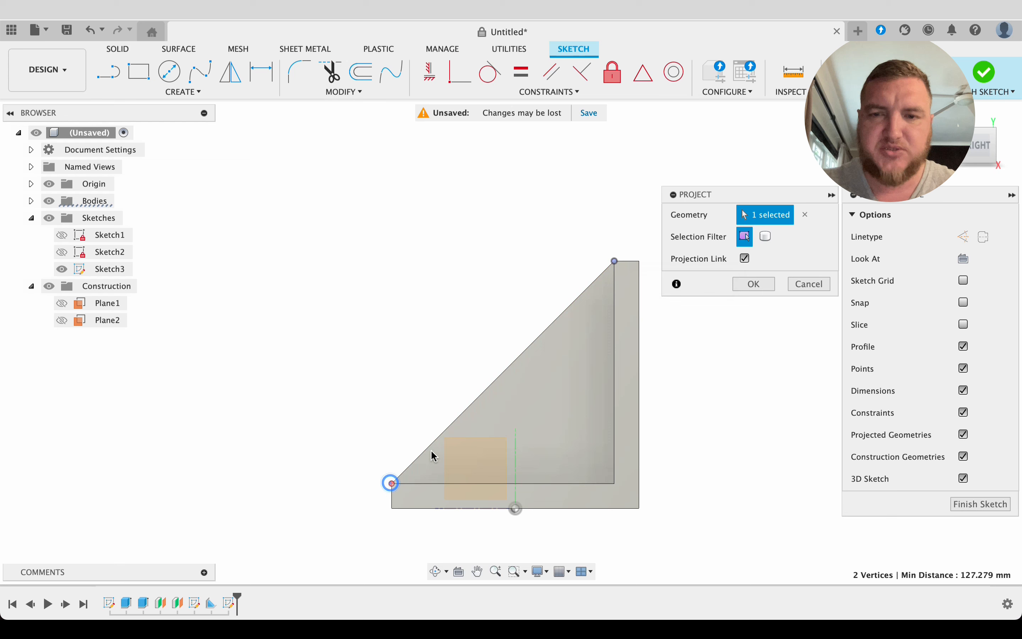
pyautogui.click(753, 286)
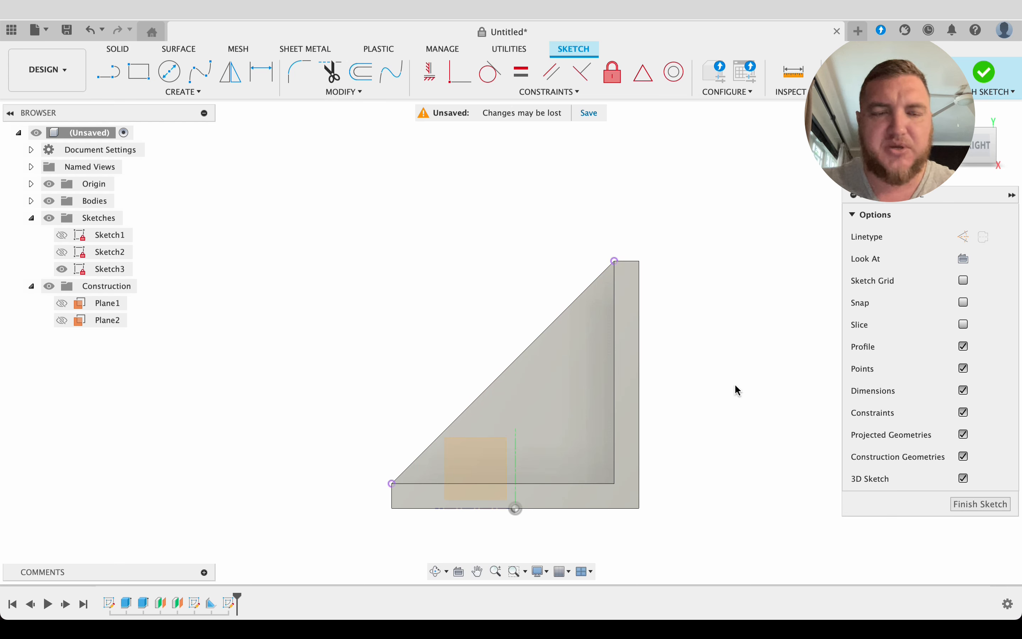
# Draw an S-shaped fit point spline between the two projected corners through five intermediate points, and finish the sketch.
pyautogui.click(202, 75)
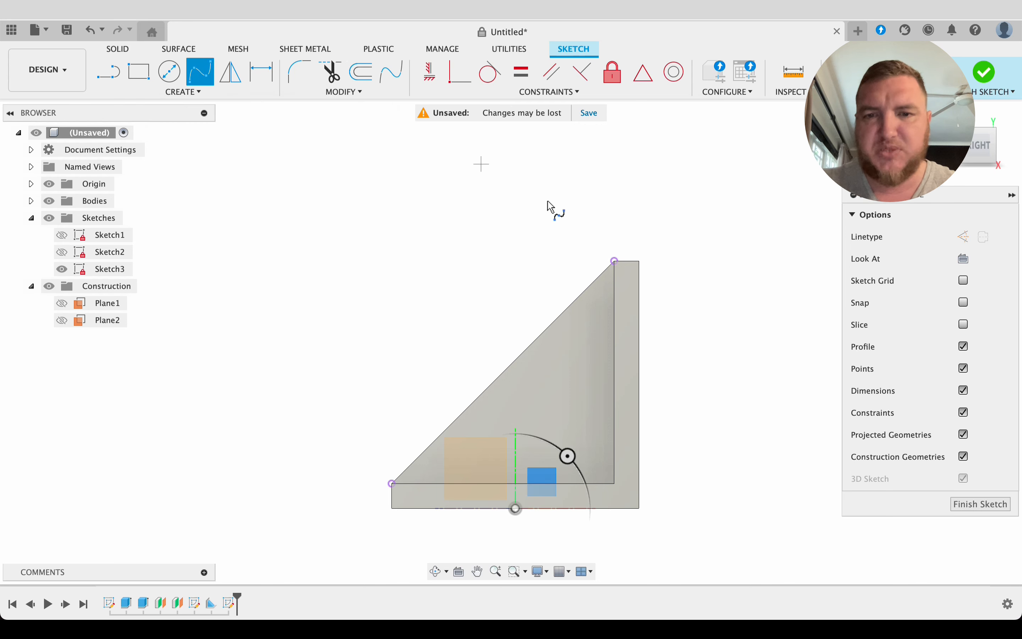
pyautogui.click(615, 261)
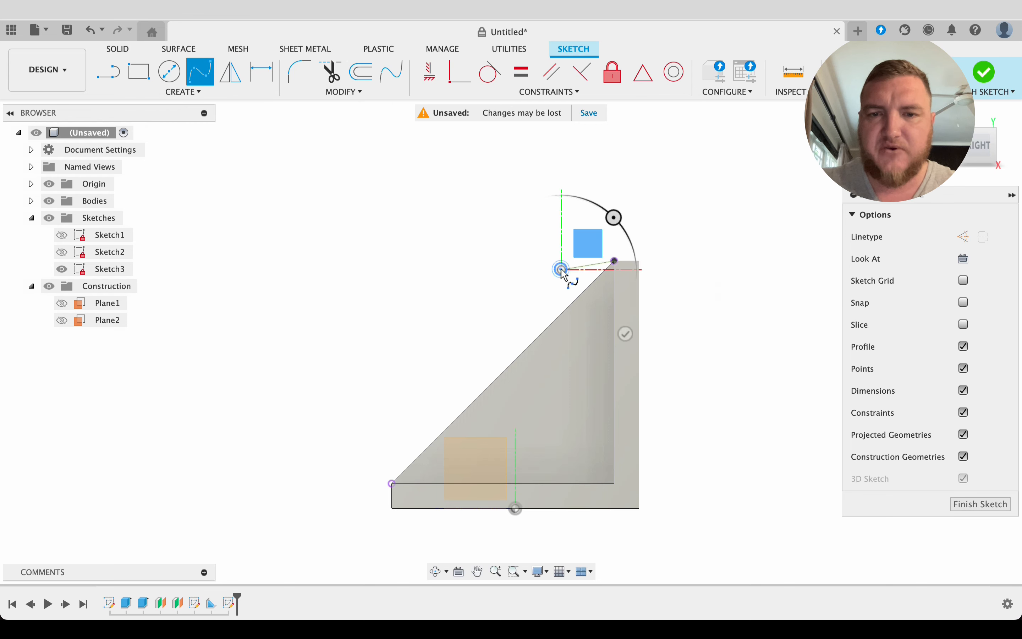
pyautogui.click(544, 310)
pyautogui.click(537, 387)
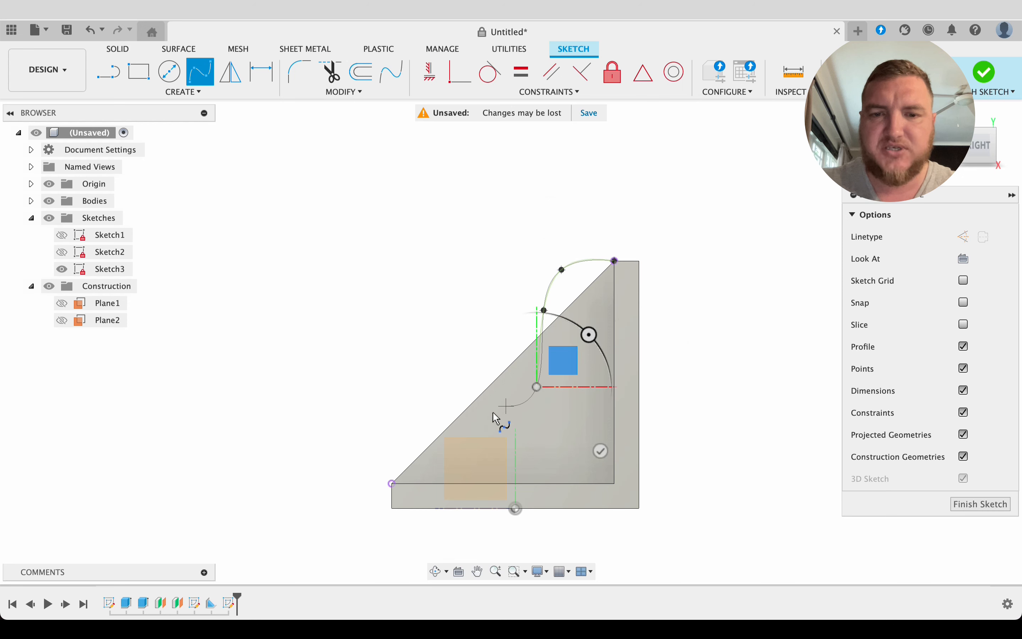
pyautogui.click(485, 416)
pyautogui.click(406, 424)
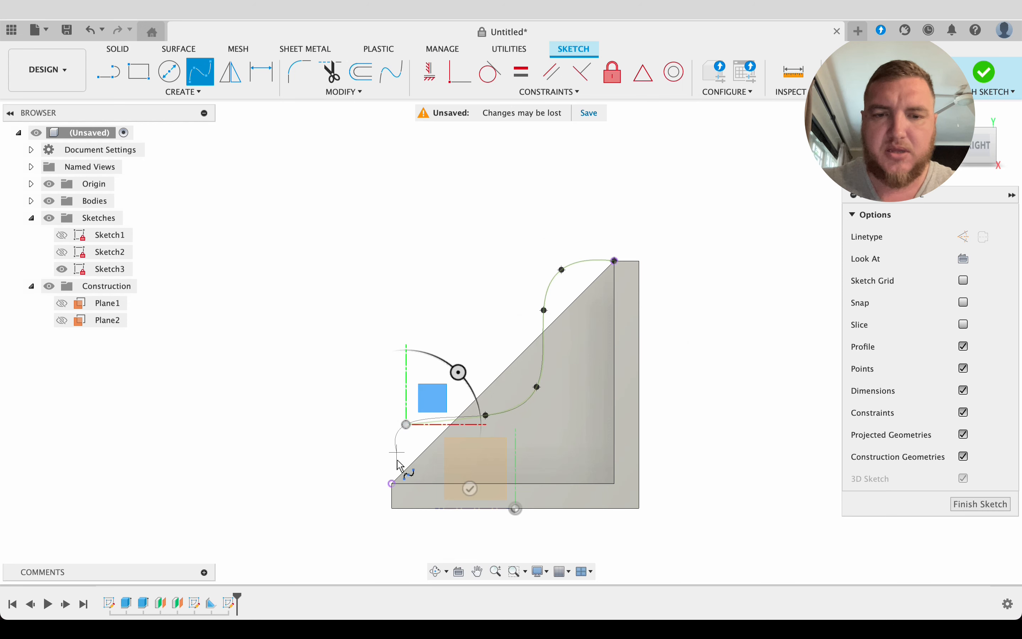
pyautogui.doubleClick(392, 484)
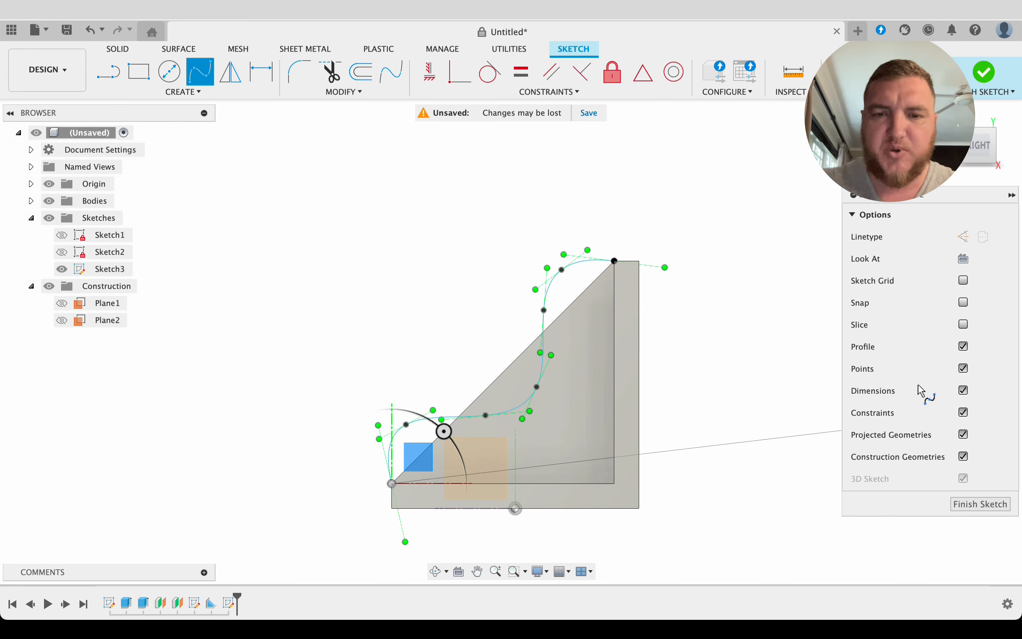
pyautogui.press('Escape')
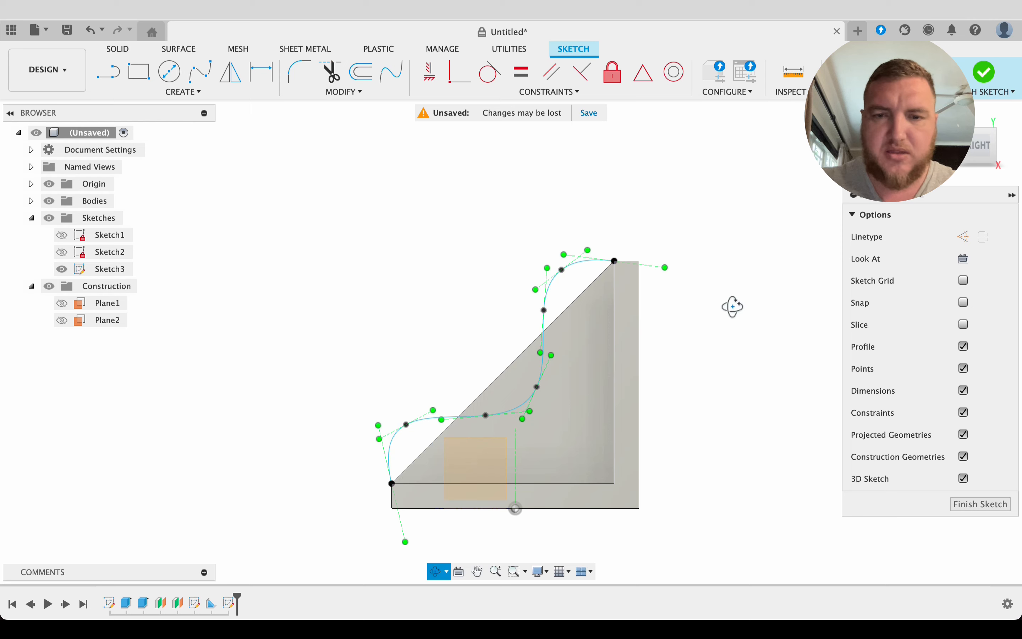
pyautogui.moveTo(732, 306)
pyautogui.keyDown('shift'); pyautogui.mouseDown(button='middle')
pyautogui.moveTo(771, 319)
pyautogui.moveTo(728, 306)
pyautogui.moveTo(739, 312)
pyautogui.mouseUp(button='middle'); pyautogui.keyUp('shift')
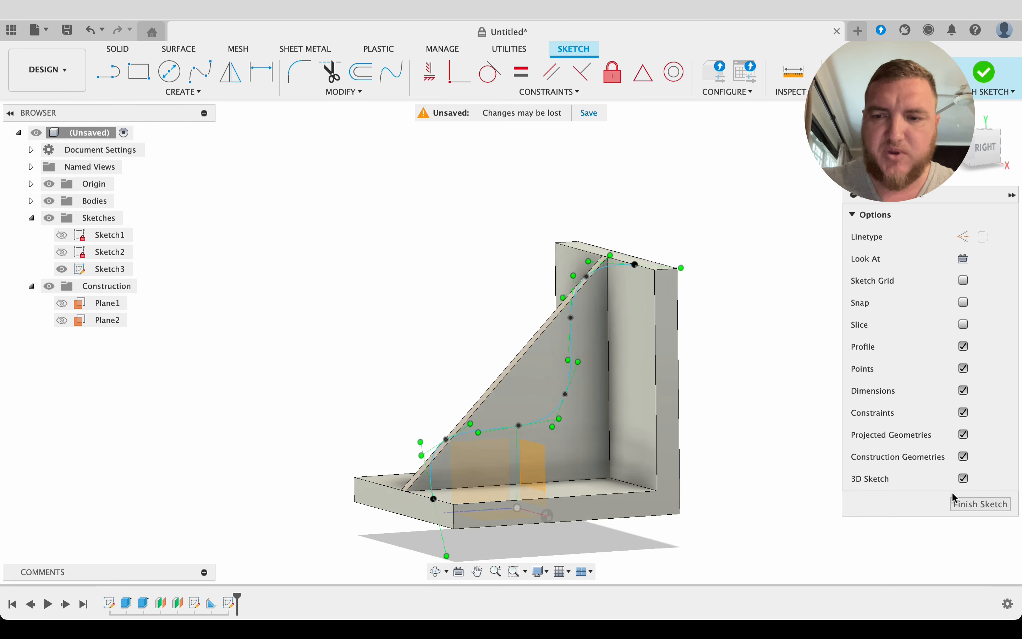
pyautogui.click(964, 503)
# Create a 5 mm thick rib from the spline, with symmetric thickness and the extent set to To Next.
pyautogui.keyDown('shift'); pyautogui.moveTo(711, 230); pyautogui.dragTo(751, 256, button='middle'); pyautogui.keyUp('shift')
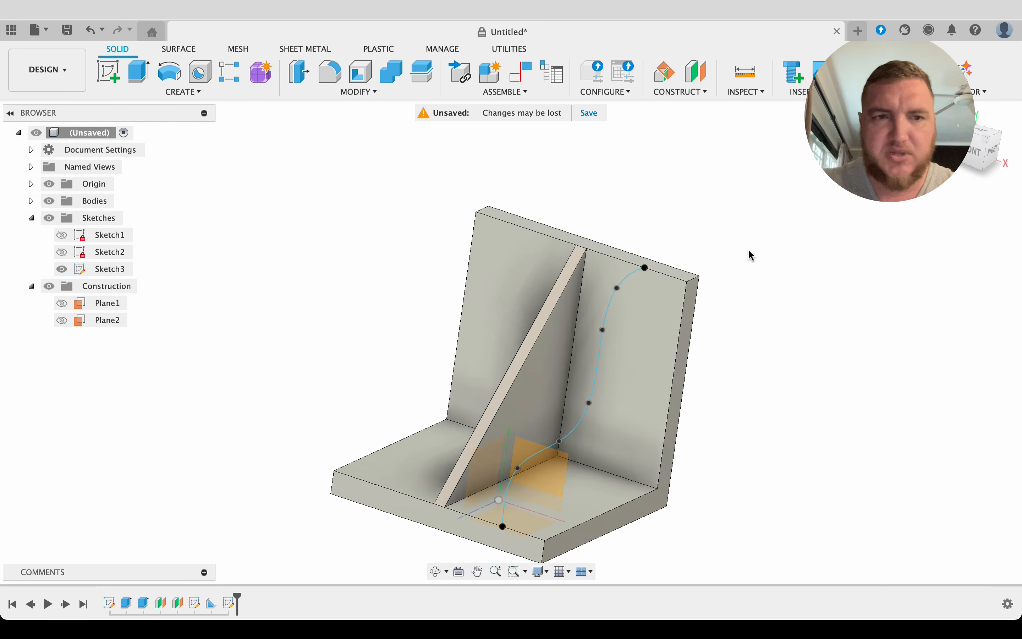
pyautogui.click(165, 98)
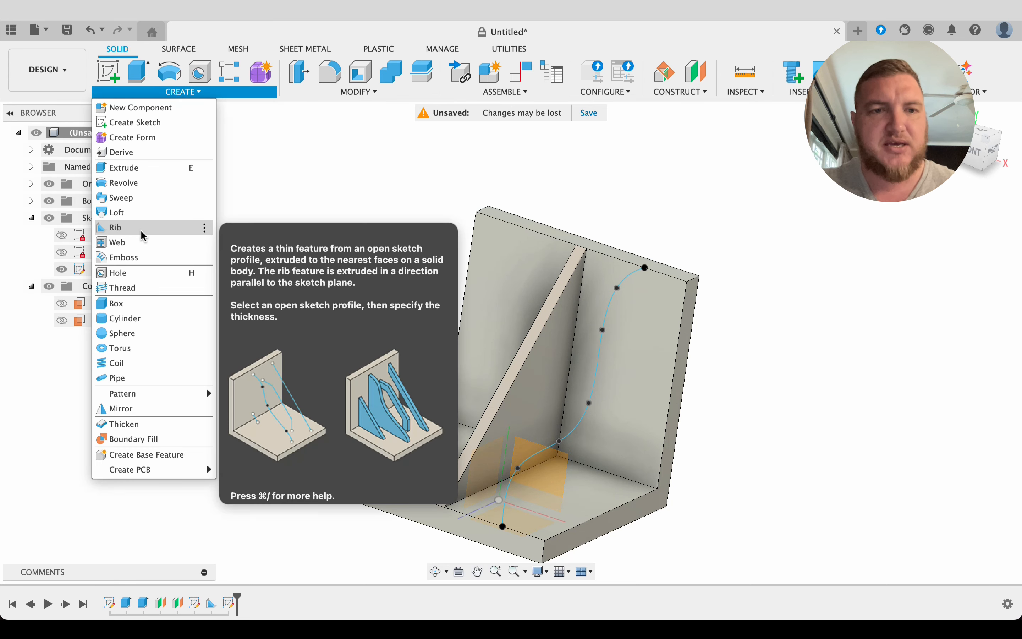
pyautogui.click(142, 228)
pyautogui.click(592, 373)
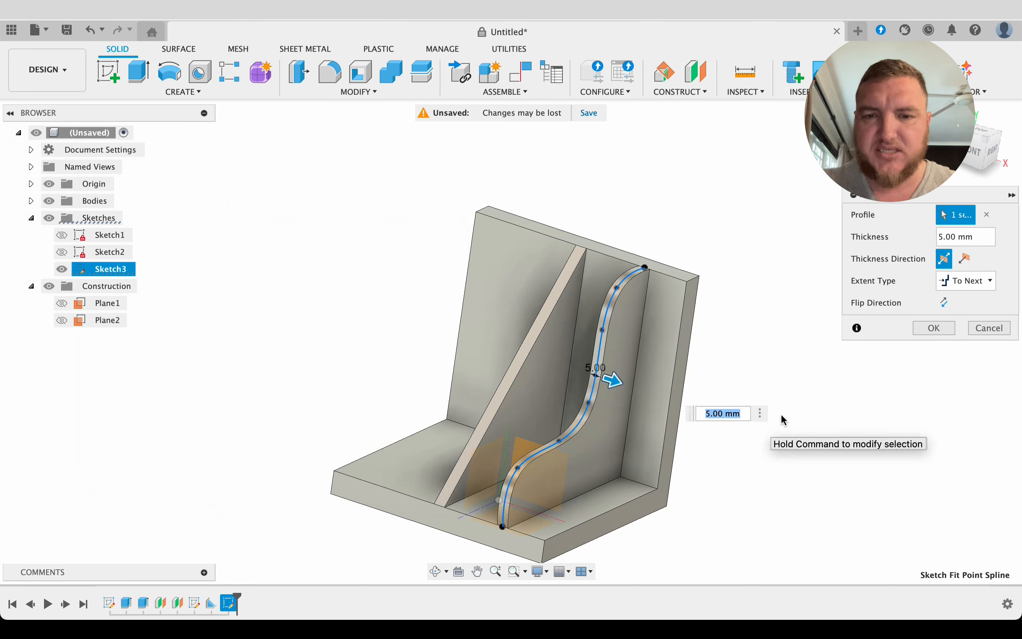
pyautogui.keyDown('shift'); pyautogui.moveTo(874, 360); pyautogui.dragTo(747, 391, button='middle'); pyautogui.keyUp('shift')
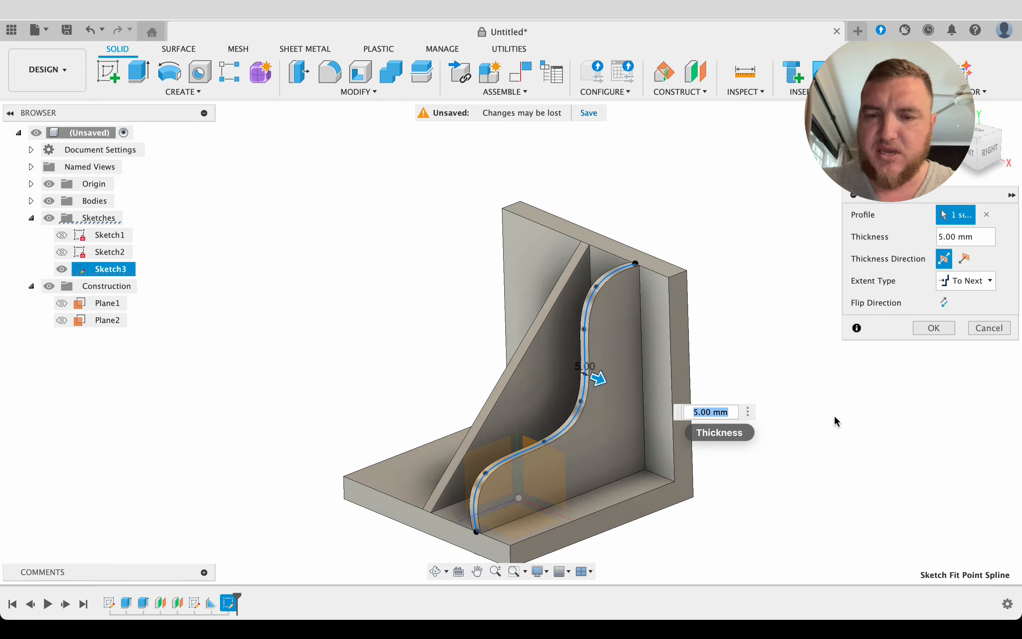
pyautogui.click(934, 328)
# Roll the timeline back to just before the curved rib and examine the bracket with only the straight rib.
pyautogui.keyDown('shift'); pyautogui.moveTo(787, 358); pyautogui.dragTo(694, 143, button='middle'); pyautogui.keyUp('shift')
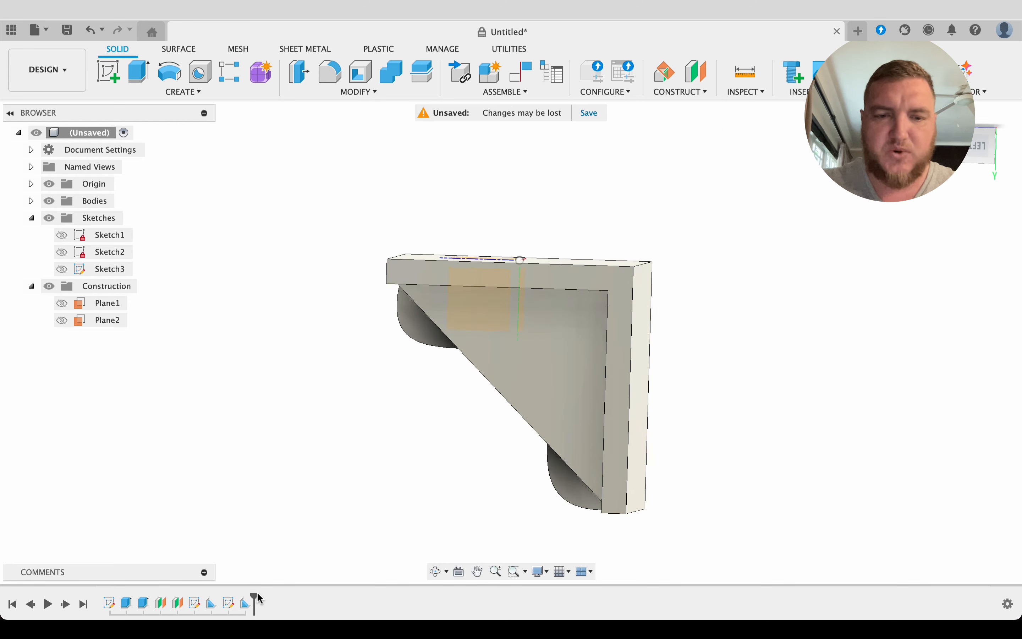
pyautogui.moveTo(254, 599); pyautogui.dragTo(238, 599)
pyautogui.keyDown('shift'); pyautogui.moveTo(696, 386); pyautogui.dragTo(720, 369, button='middle'); pyautogui.keyUp('shift')
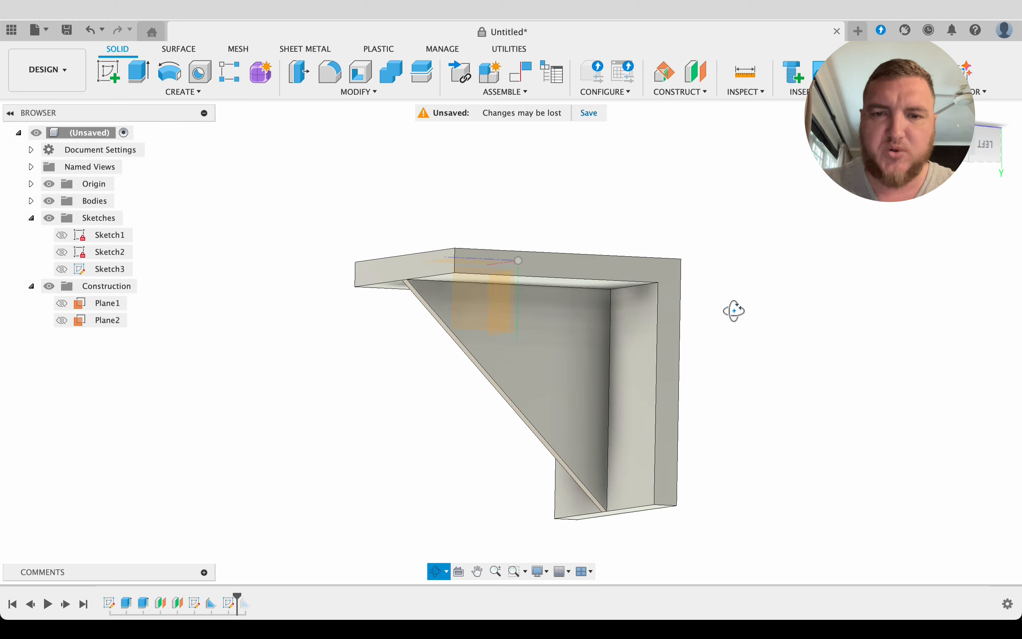
pyautogui.keyDown('shift'); pyautogui.moveTo(733, 311); pyautogui.dragTo(674, 323, button='middle'); pyautogui.keyUp('shift')
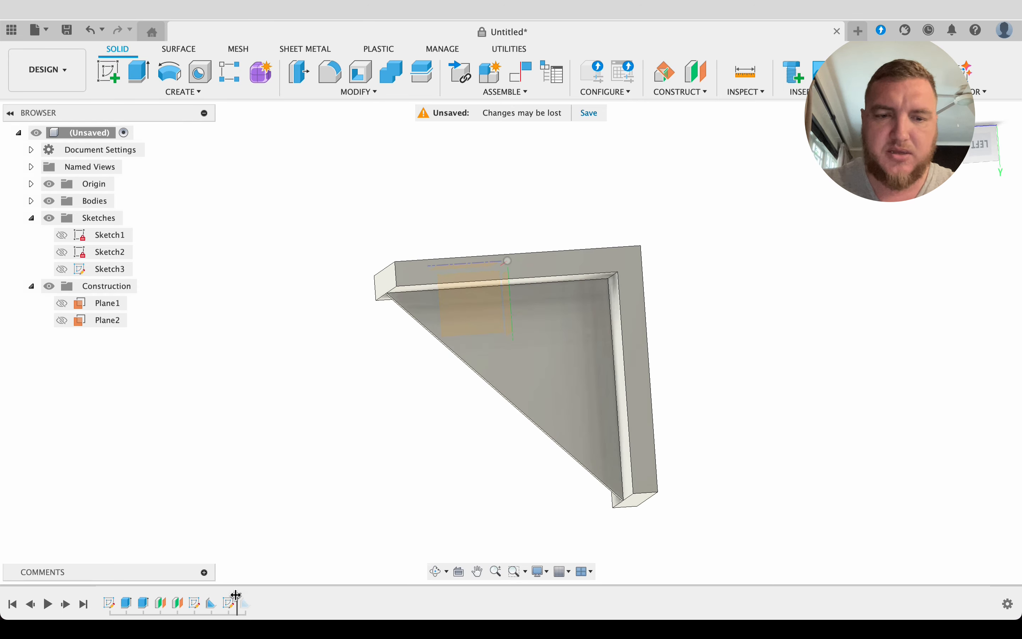
# Roll the timeline forward past the curved rib and inspect both ribs from several sides.
pyautogui.moveTo(237, 596); pyautogui.dragTo(254, 597)
pyautogui.keyDown('shift'); pyautogui.moveTo(215, 390); pyautogui.dragTo(440, 381, button='middle'); pyautogui.keyUp('shift')
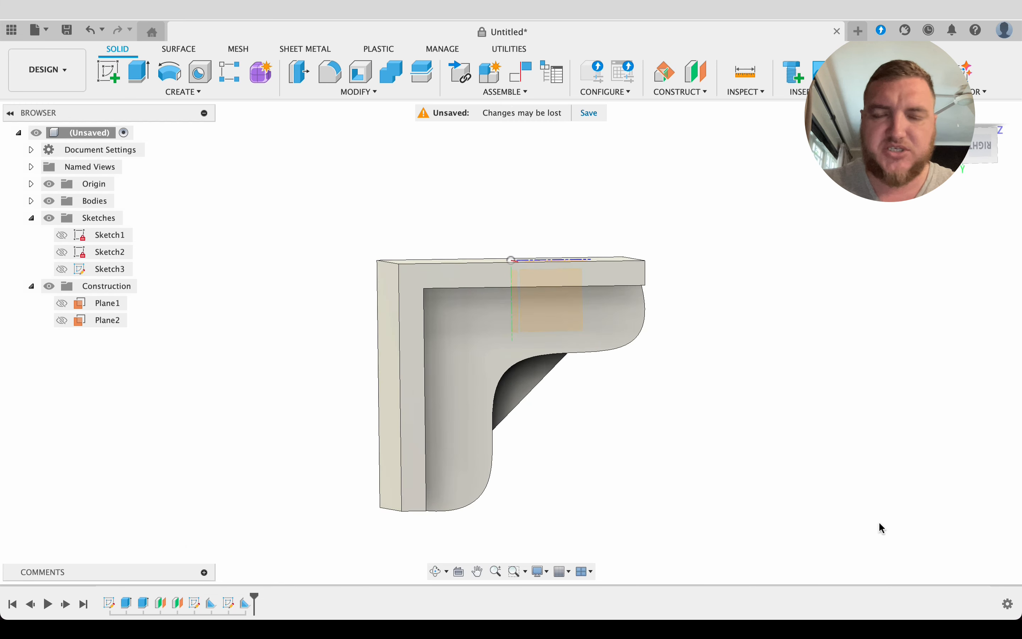
pyautogui.moveTo(866, 432)
pyautogui.keyDown('shift'); pyautogui.mouseDown(button='middle')
pyautogui.moveTo(803, 420)
pyautogui.moveTo(828, 418)
pyautogui.moveTo(864, 437)
pyautogui.mouseUp(button='middle'); pyautogui.keyUp('shift')
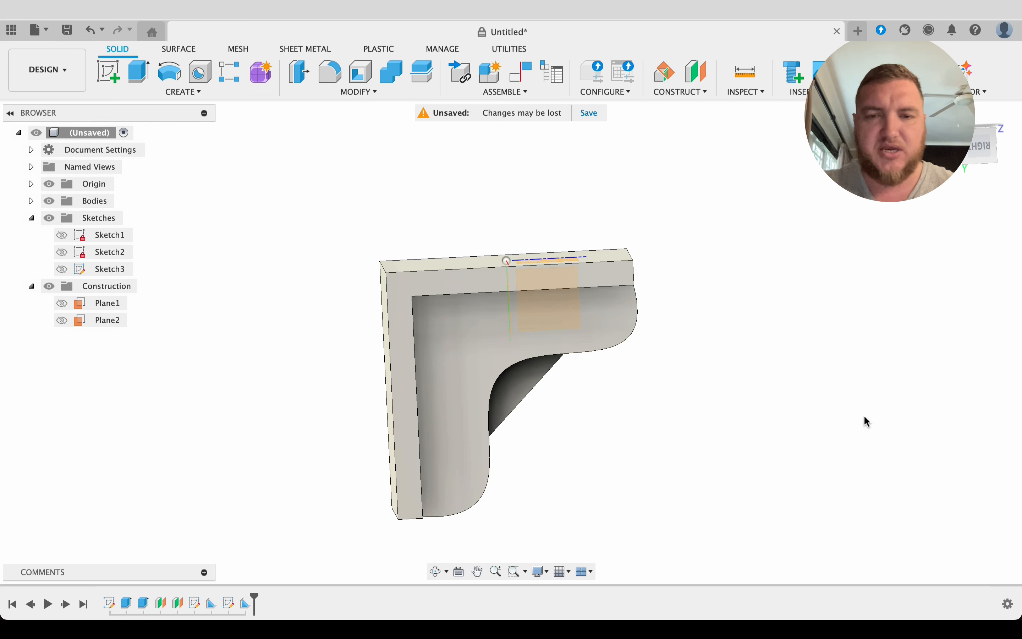
pyautogui.keyDown('shift'); pyautogui.moveTo(866, 421); pyautogui.dragTo(680, 279, button='middle'); pyautogui.keyUp('shift')
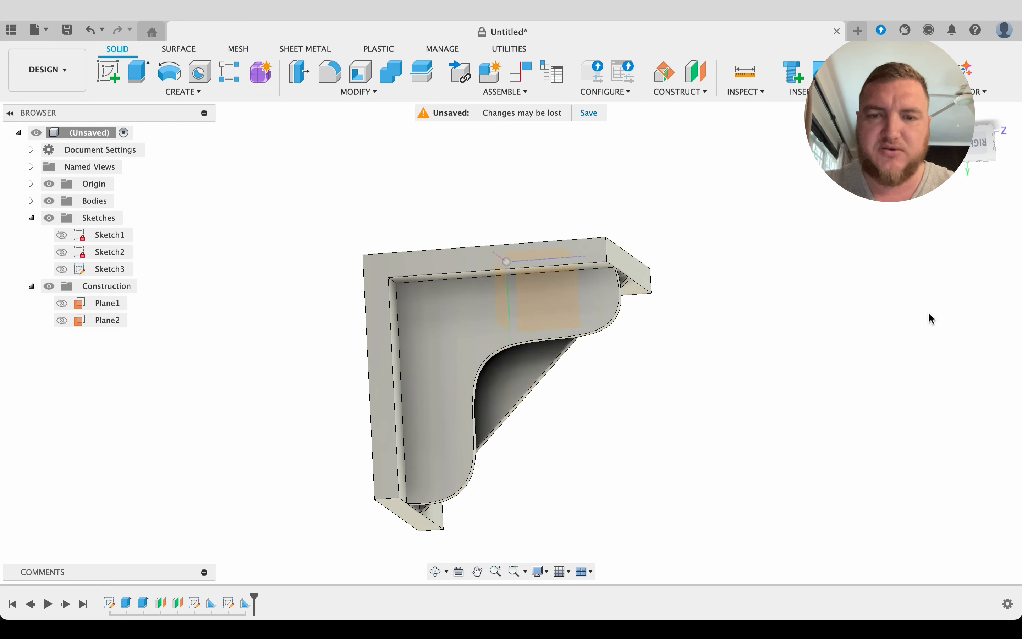
pyautogui.keyDown('shift'); pyautogui.moveTo(931, 319); pyautogui.dragTo(182, 446, button='middle'); pyautogui.keyUp('shift')
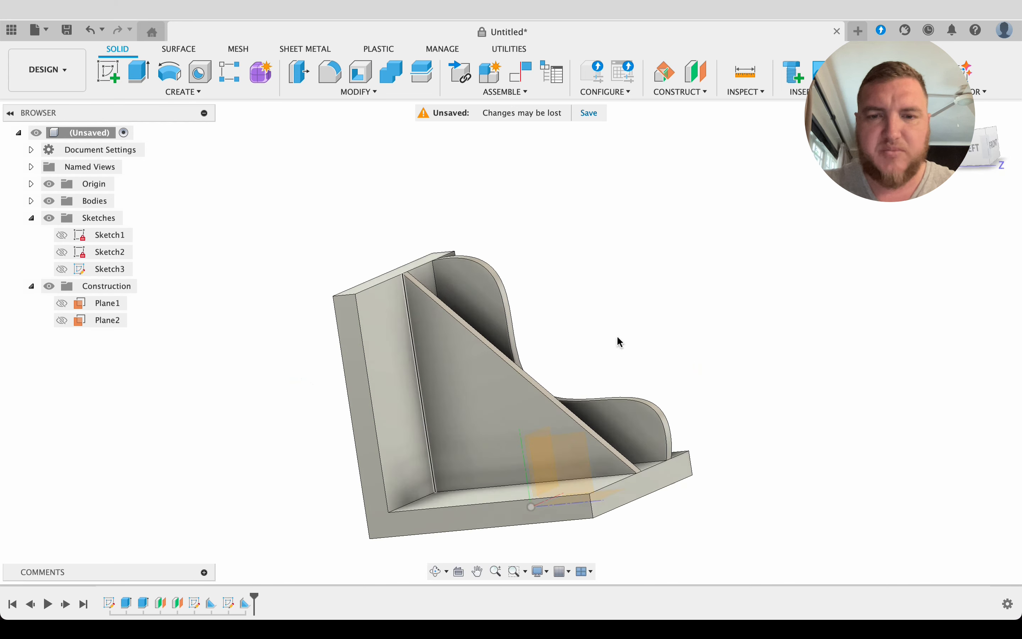
# Show Plane2, start a sketch on it, and project the upright's top inner corner and the base's front upper corner as points.
pyautogui.click(62, 319)
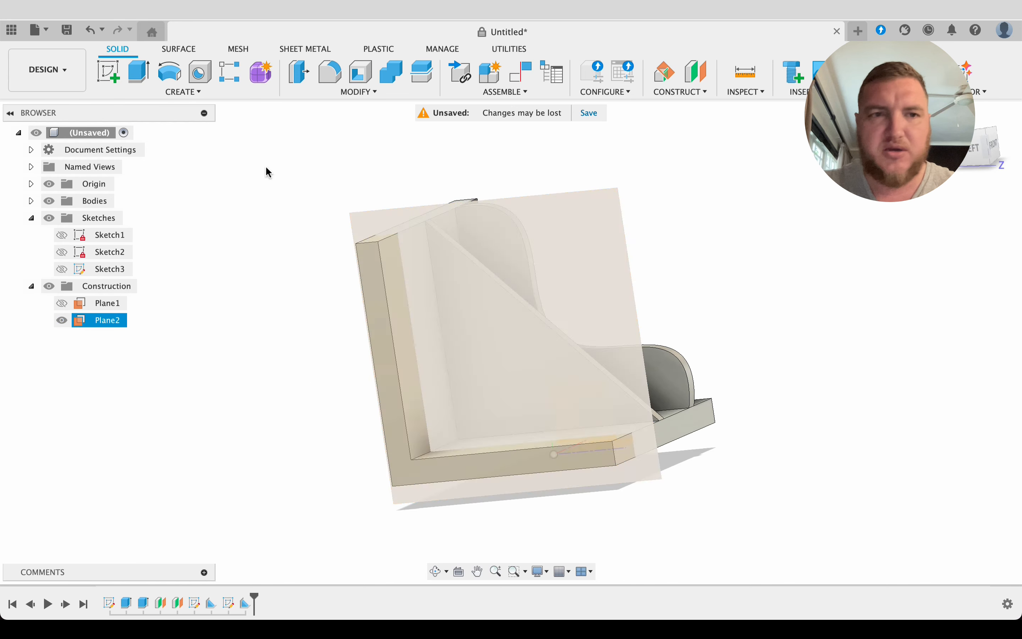
pyautogui.click(113, 67)
pyautogui.click(456, 283)
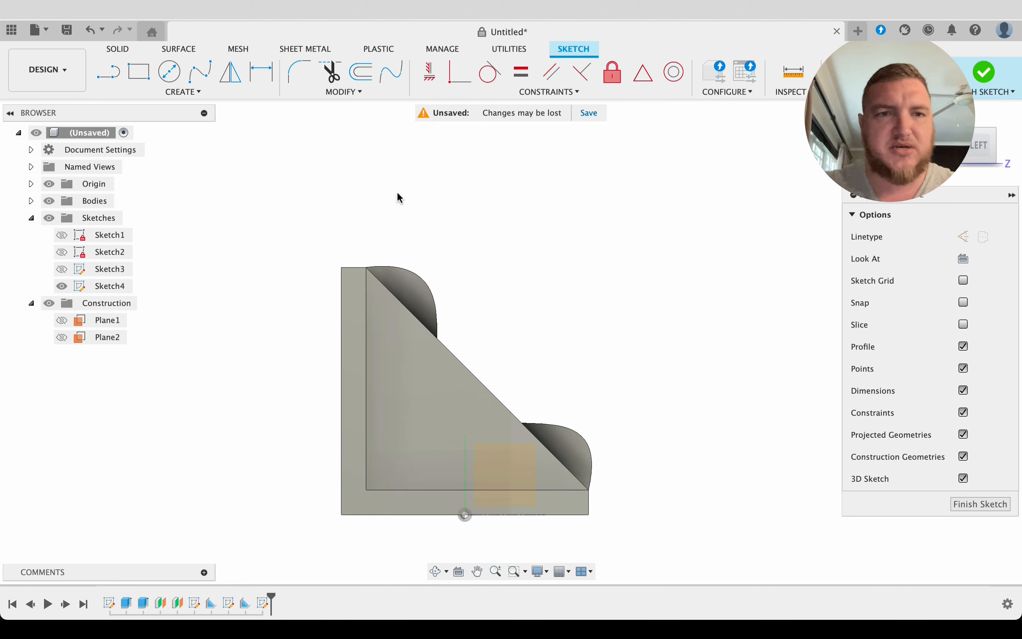
pyautogui.press('l')
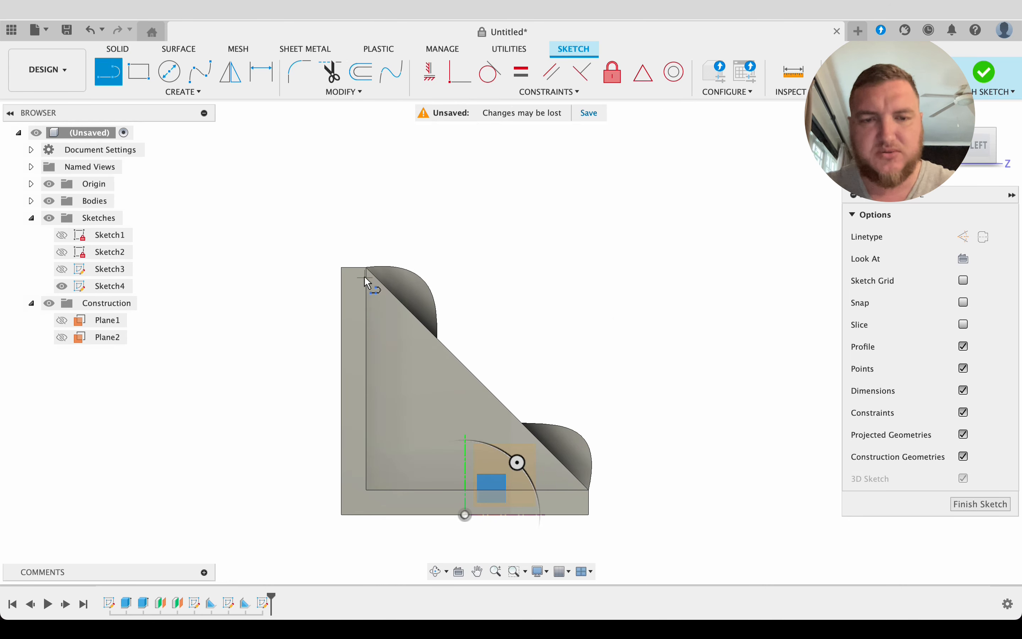
pyautogui.press('Escape')
pyautogui.press('p')
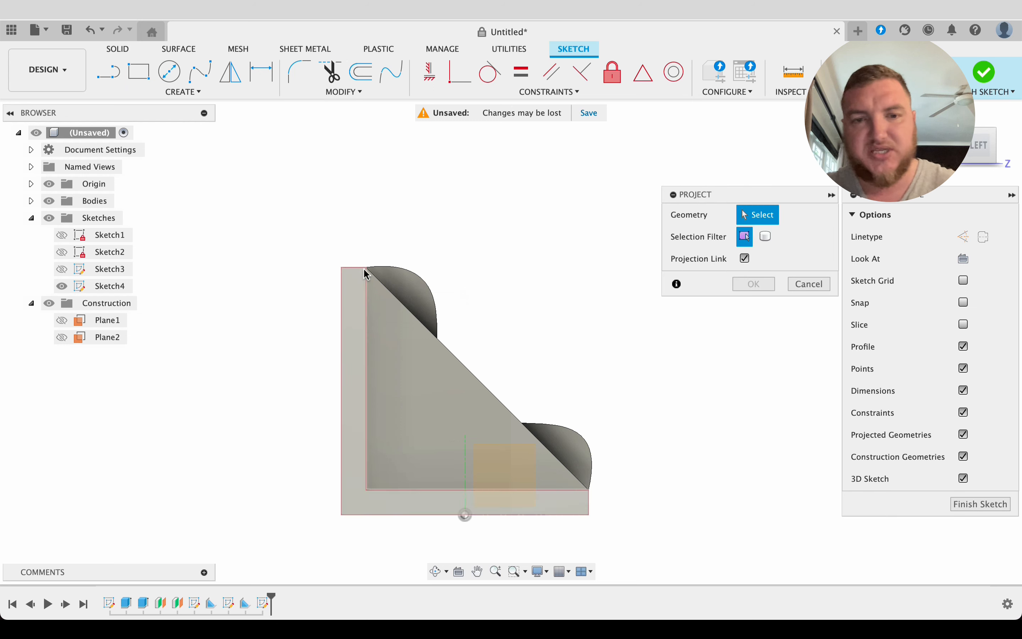
pyautogui.click(367, 268)
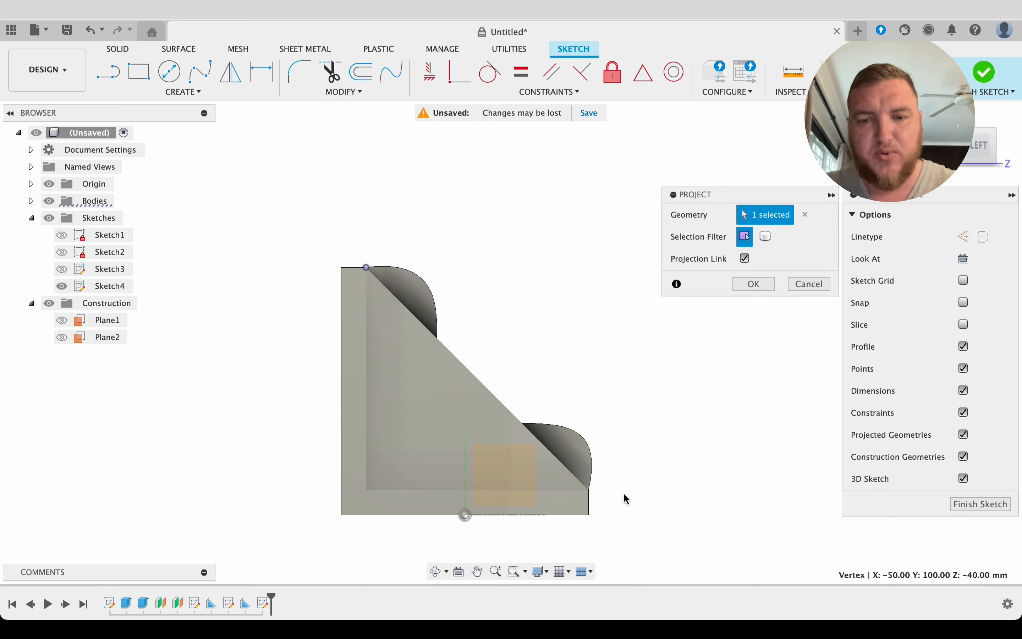
pyautogui.click(589, 490)
pyautogui.click(755, 284)
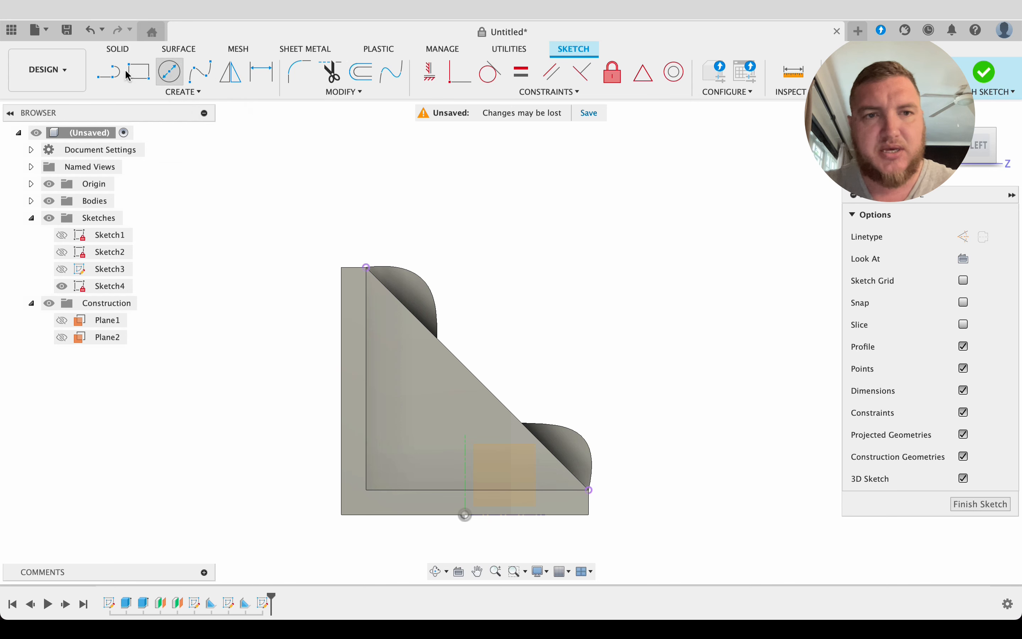
# Draw a three-step staircase of connected lines between the two projected corners, make its last segment vertical, and finish the sketch.
pyautogui.click(98, 73)
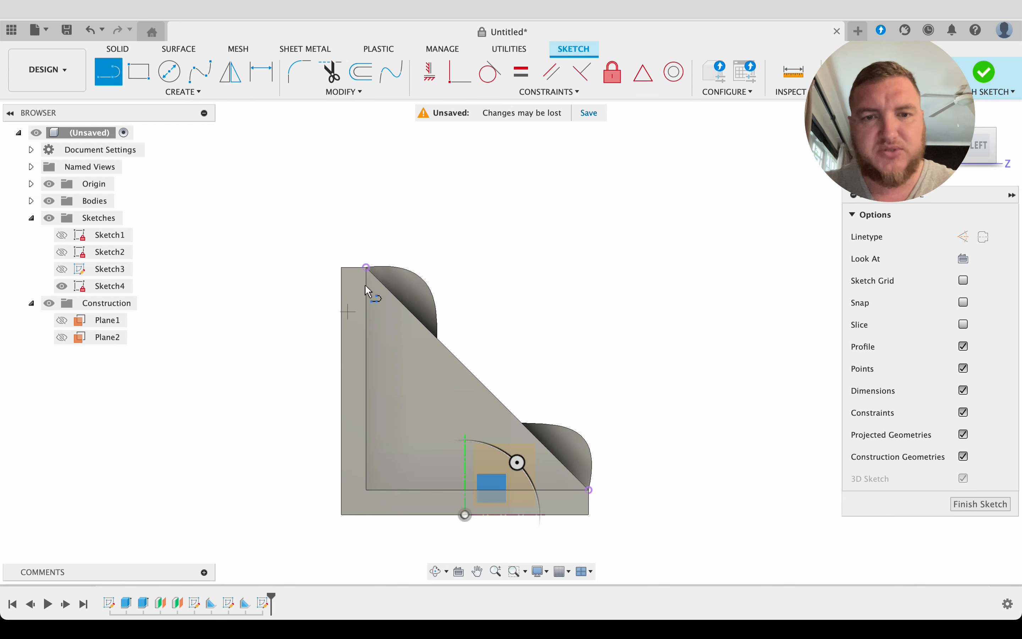
pyautogui.click(367, 267)
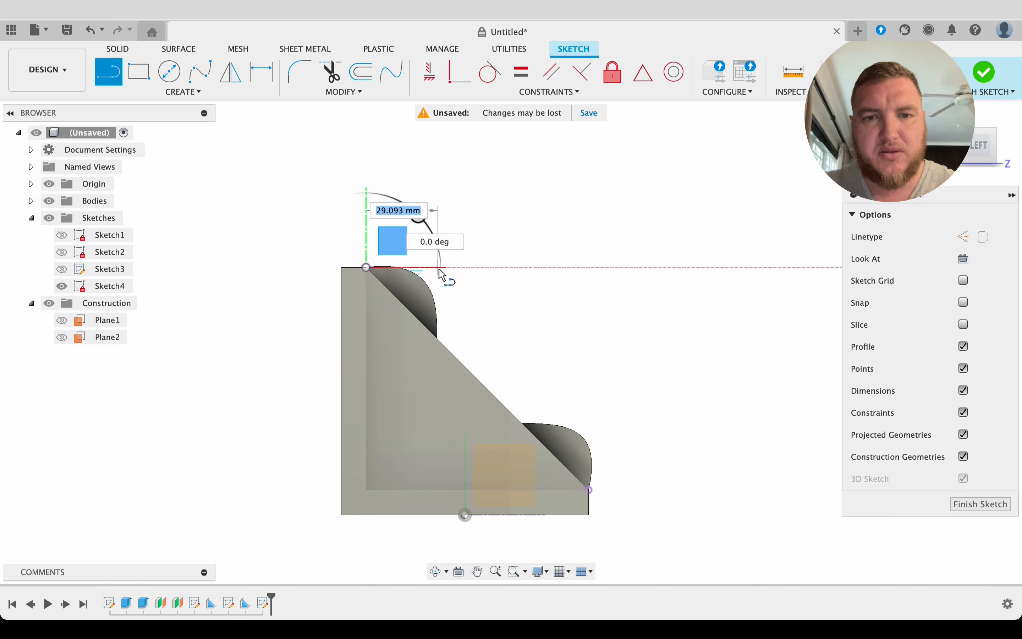
pyautogui.click(438, 342)
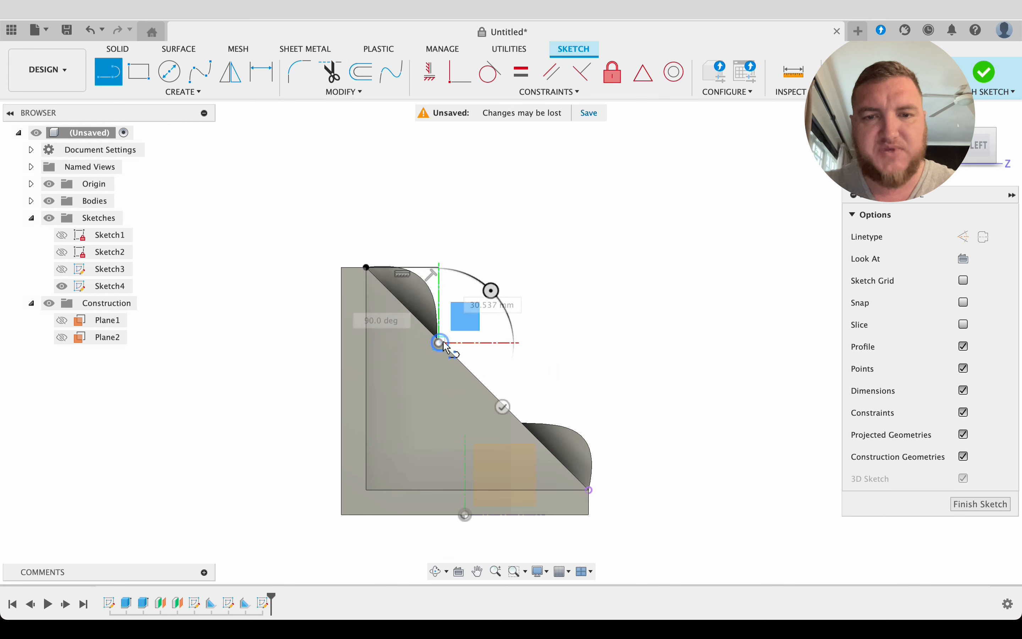
pyautogui.click(509, 342)
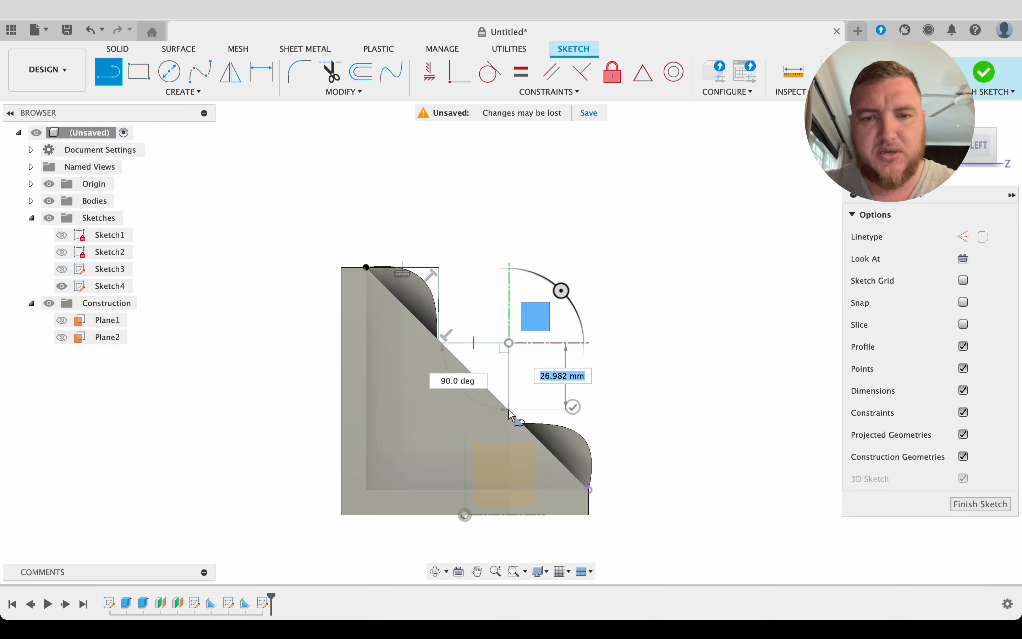
pyautogui.click(509, 410)
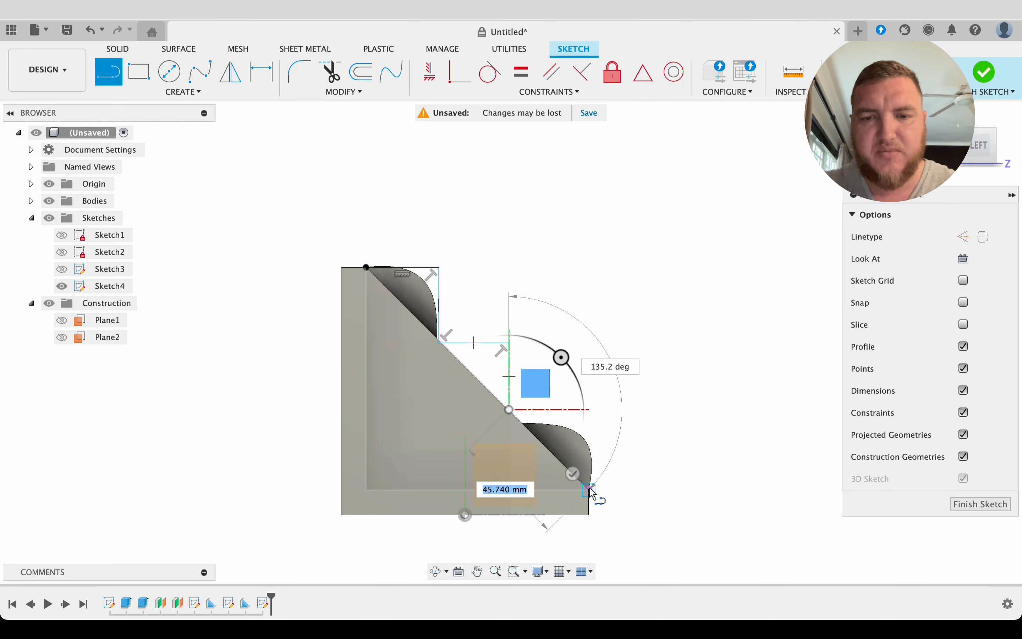
pyautogui.click(585, 409)
pyautogui.click(588, 488)
pyautogui.press('Escape')
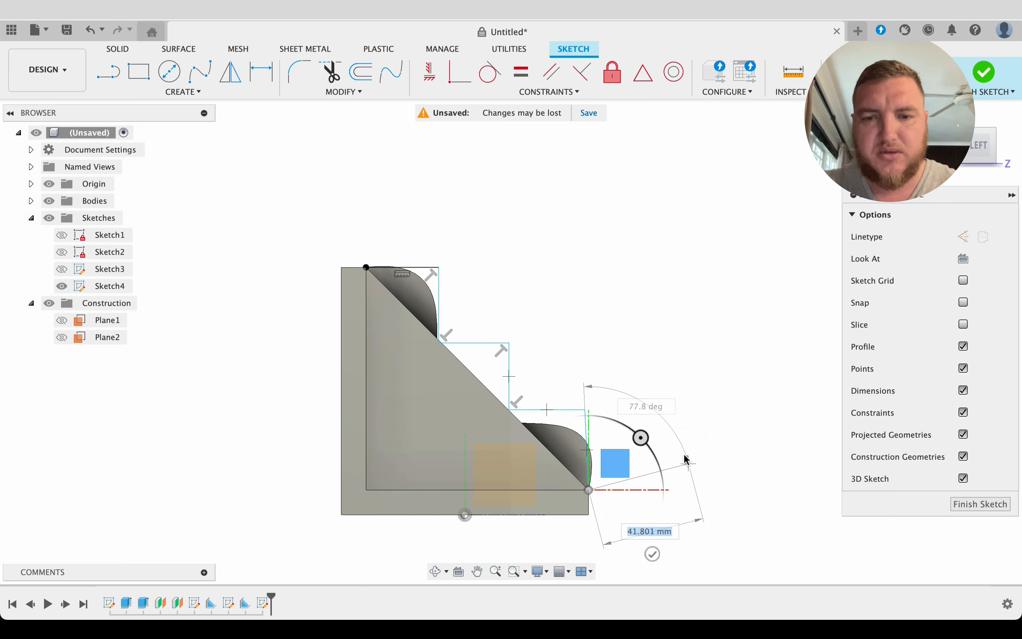
pyautogui.click(429, 72)
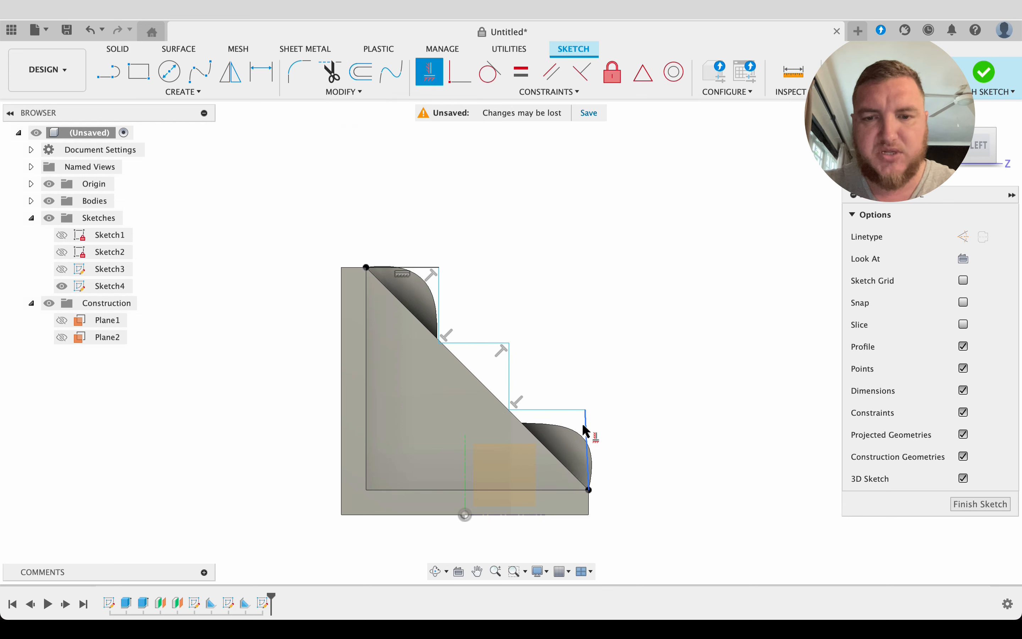
pyautogui.click(979, 505)
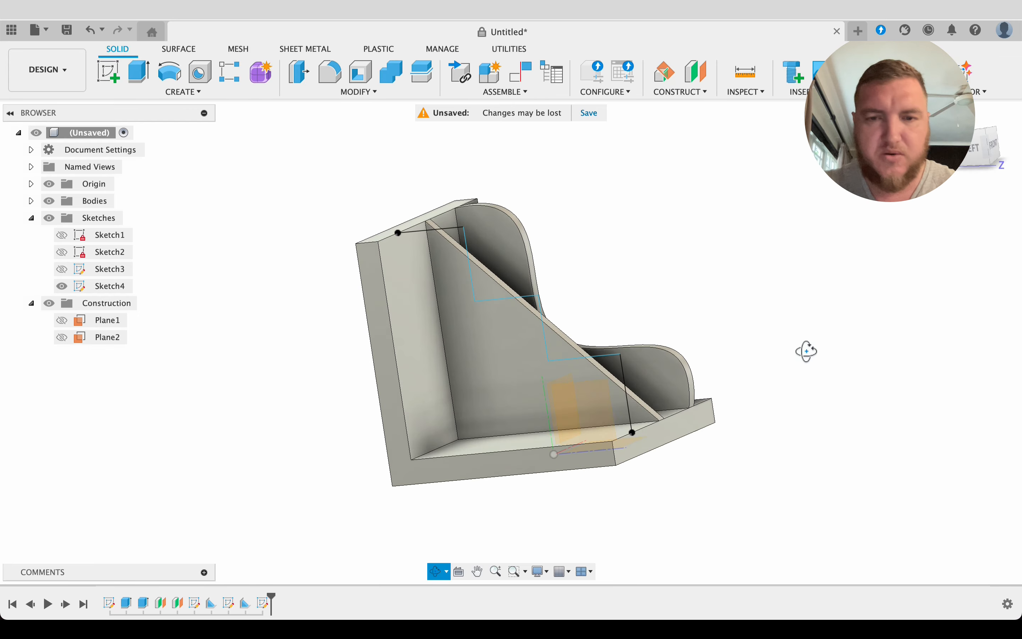
# Create a 5 mm thick rib from the staircase profile, with symmetric thickness and the extent set to To Next.
pyautogui.moveTo(806, 351)
pyautogui.mouseDown()
pyautogui.moveTo(691, 369)
pyautogui.moveTo(795, 367)
pyautogui.mouseUp()
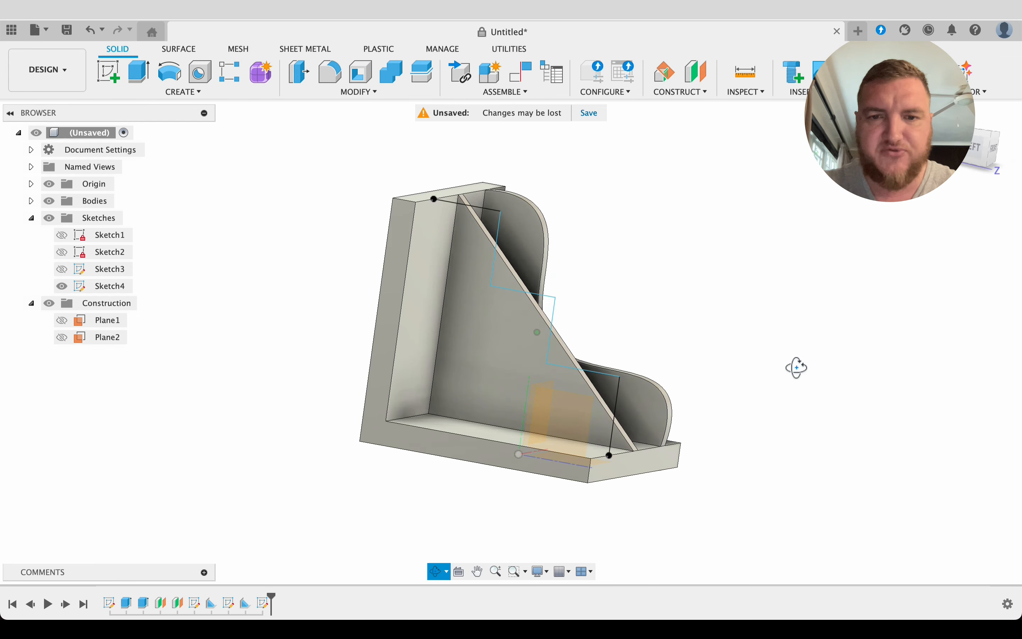
pyautogui.keyDown('shift'); pyautogui.moveTo(796, 367); pyautogui.dragTo(787, 368, button='middle'); pyautogui.keyUp('shift')
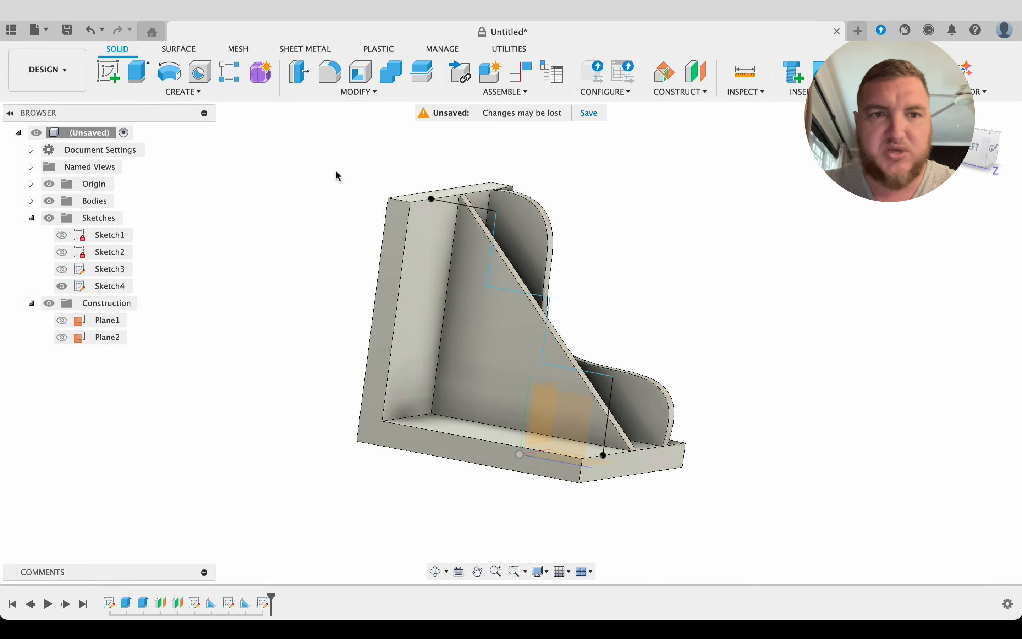
pyautogui.click(181, 92)
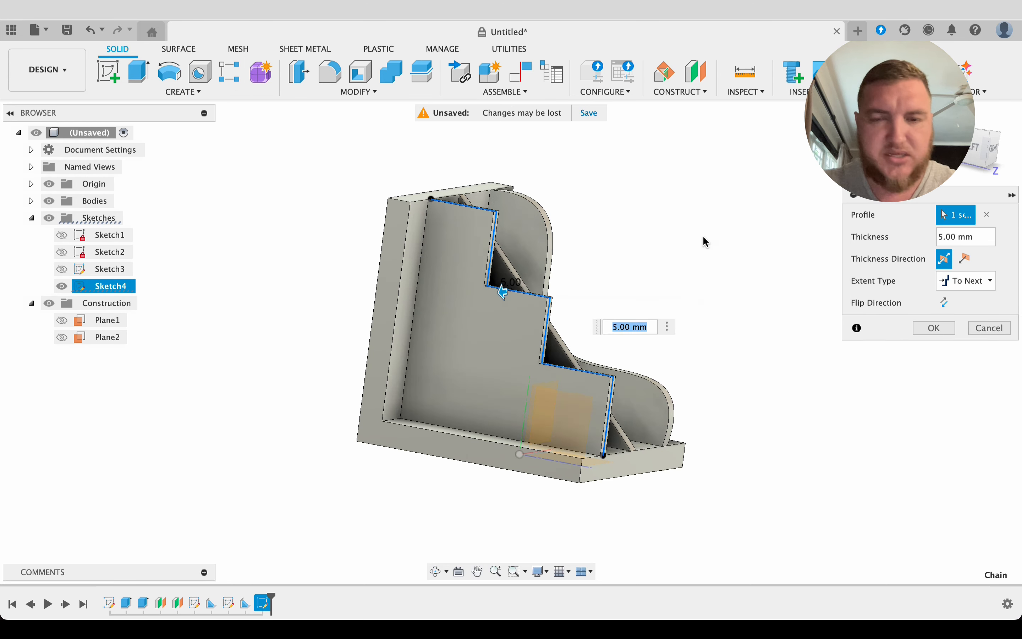
pyautogui.keyDown('shift'); pyautogui.moveTo(703, 235); pyautogui.dragTo(626, 237, button='middle'); pyautogui.keyUp('shift')
pyautogui.click(926, 324)
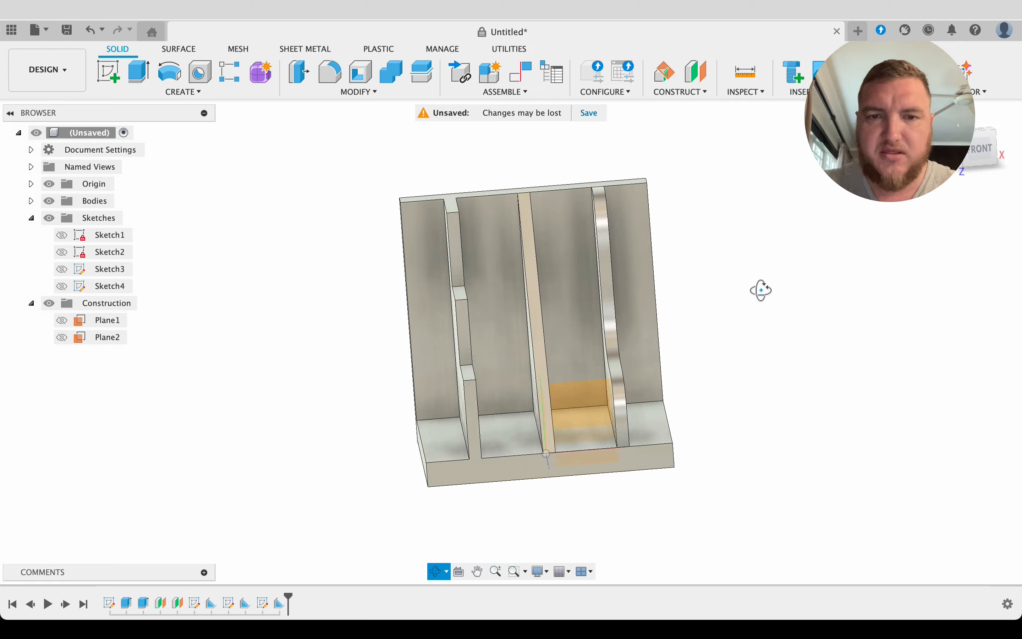
# Start a sketch on the bracket's L-shaped side face beside the curved rib and project the upright's top inner corner as a point.
pyautogui.keyDown('shift'); pyautogui.moveTo(760, 288); pyautogui.dragTo(821, 326, button='middle'); pyautogui.keyUp('shift')
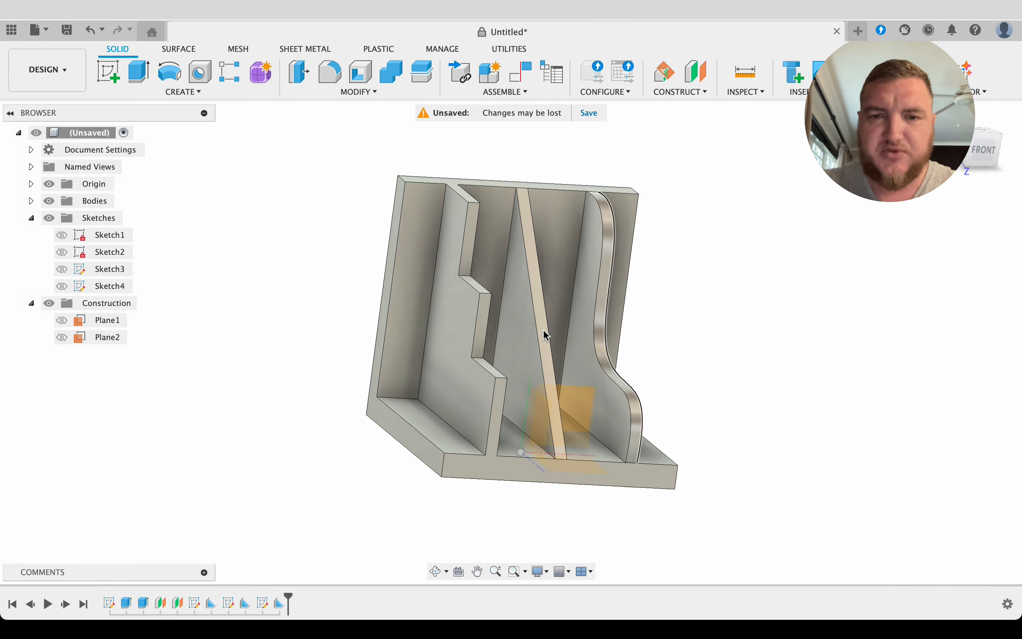
pyautogui.keyDown('shift'); pyautogui.moveTo(700, 306); pyautogui.dragTo(638, 301, button='middle'); pyautogui.keyUp('shift')
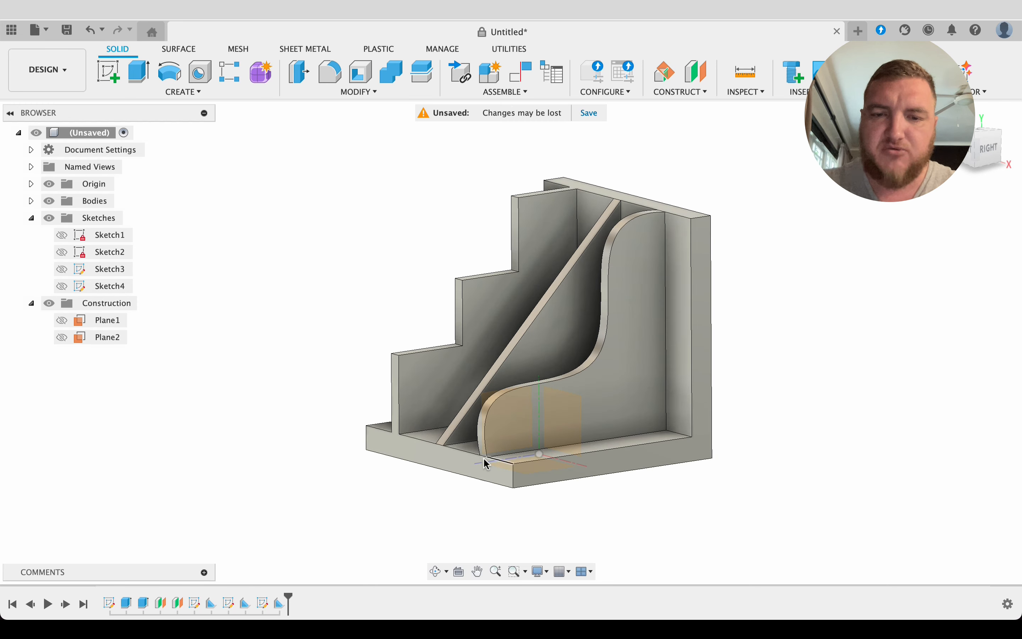
pyautogui.keyDown('shift'); pyautogui.moveTo(871, 333); pyautogui.dragTo(846, 338, button='middle'); pyautogui.keyUp('shift')
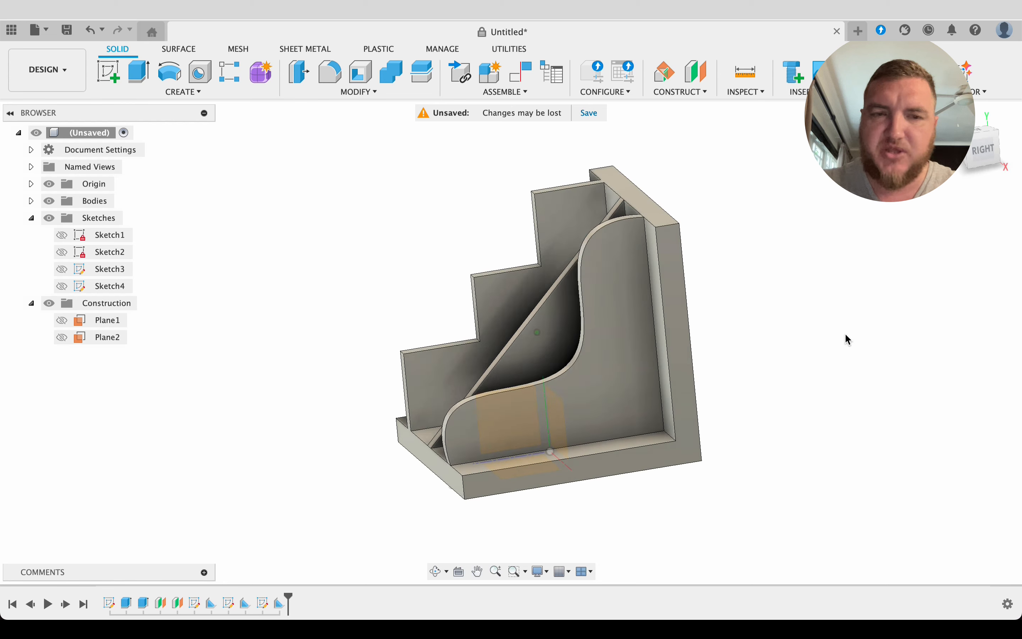
pyautogui.click(109, 72)
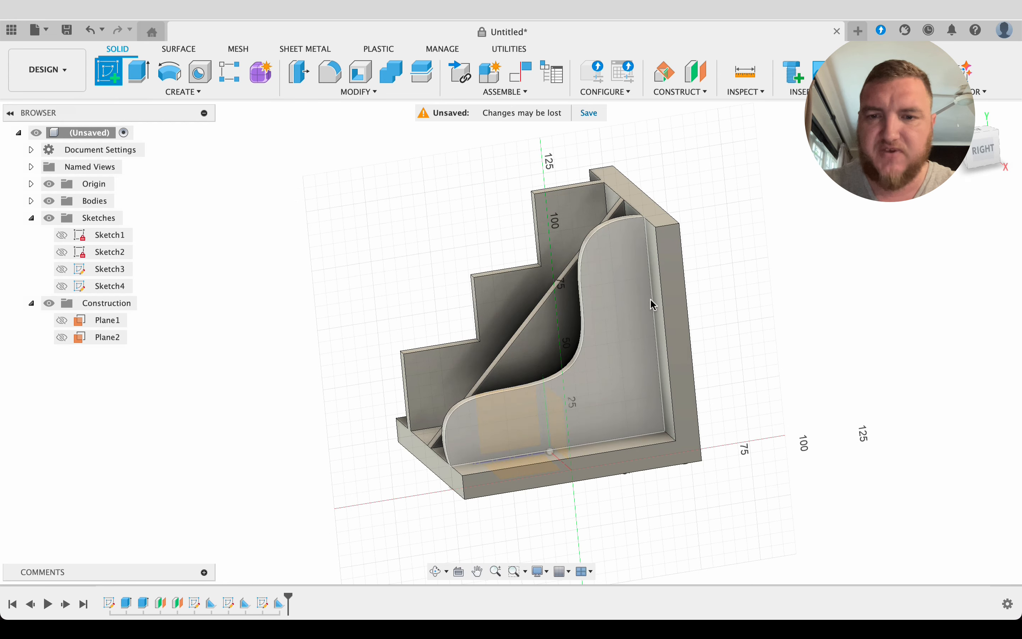
pyautogui.click(684, 323)
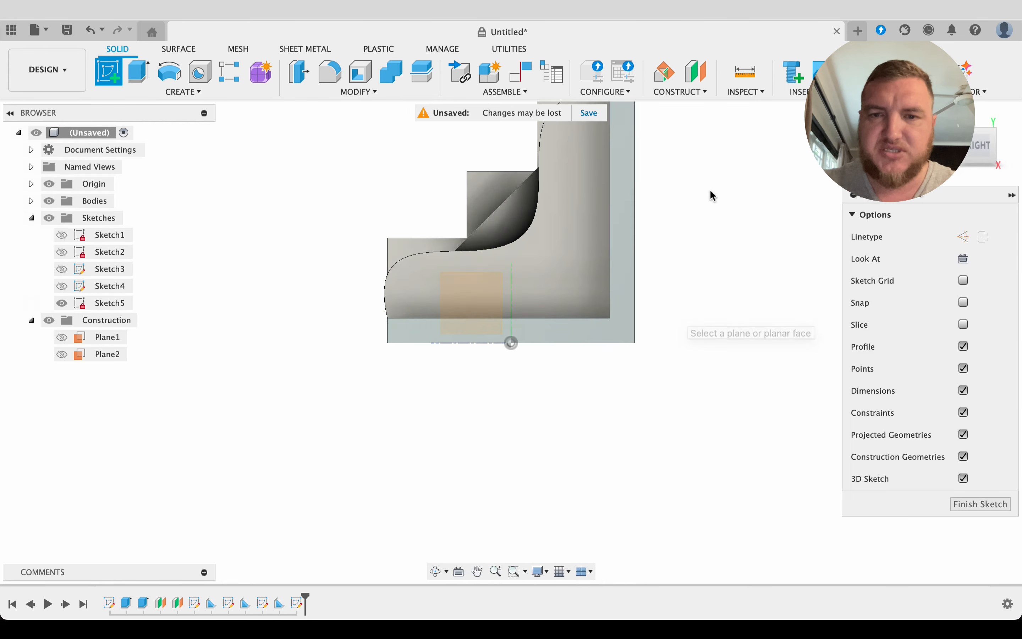
pyautogui.press('p')
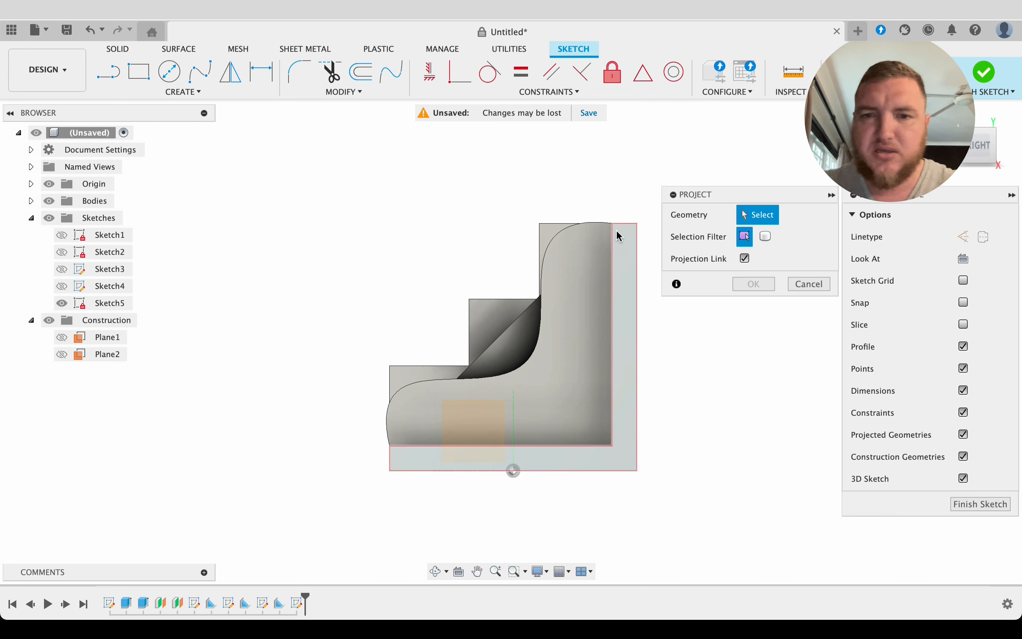
pyautogui.click(612, 224)
pyautogui.click(748, 283)
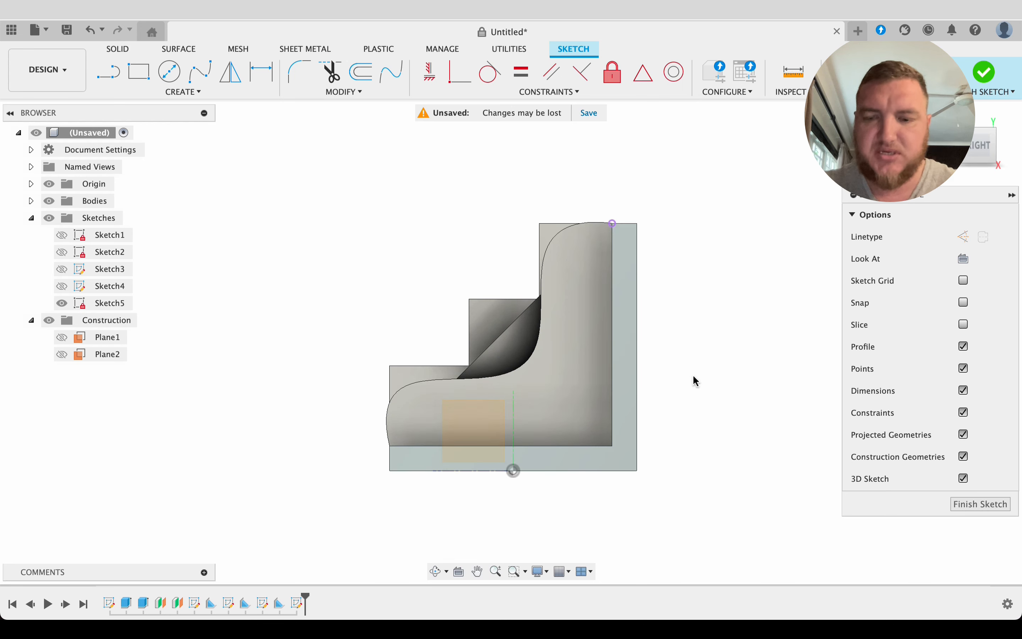
# Project the base's upper edge and the outline of the L-shaped side face into the sketch.
pyautogui.press('p')
pyautogui.click(511, 446)
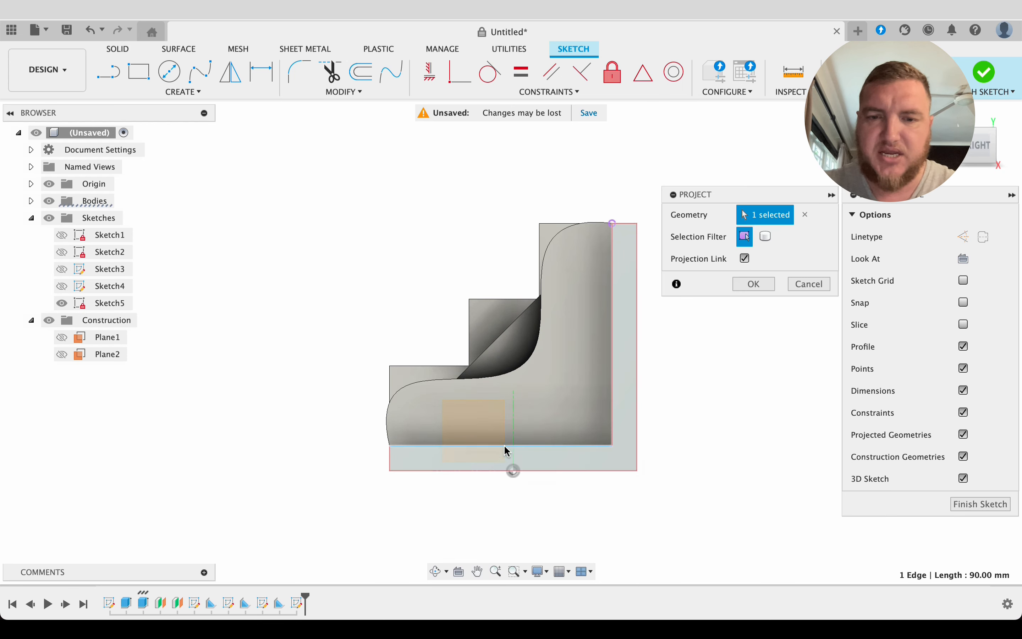
pyautogui.click(506, 456)
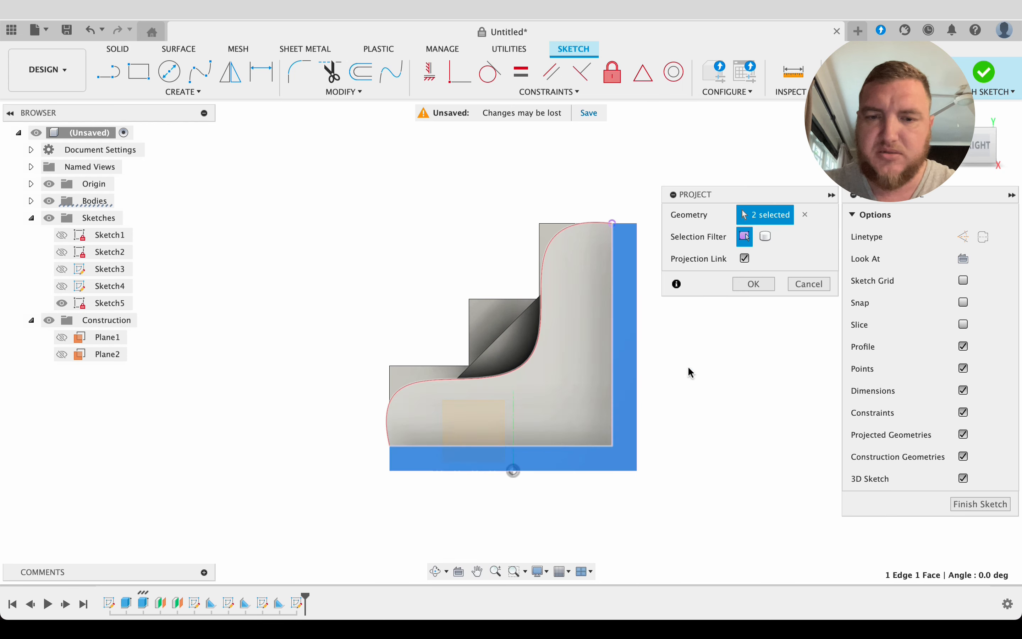
pyautogui.click(770, 284)
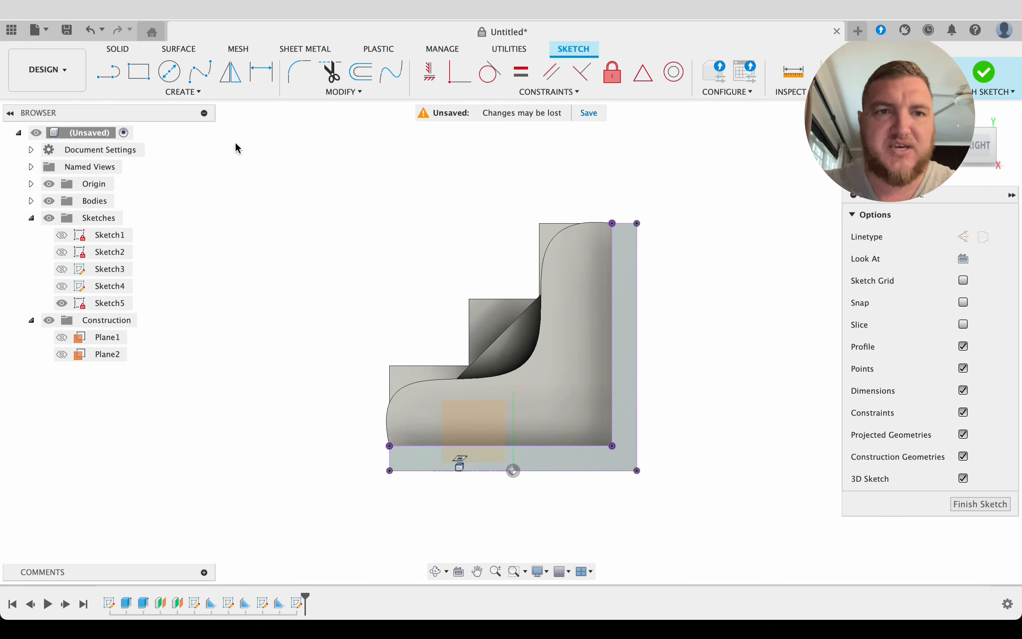
# Draw a four-point fit point spline from the base's projected upper edge to the upright's top inner corner, and finish the sketch.
pyautogui.click(199, 72)
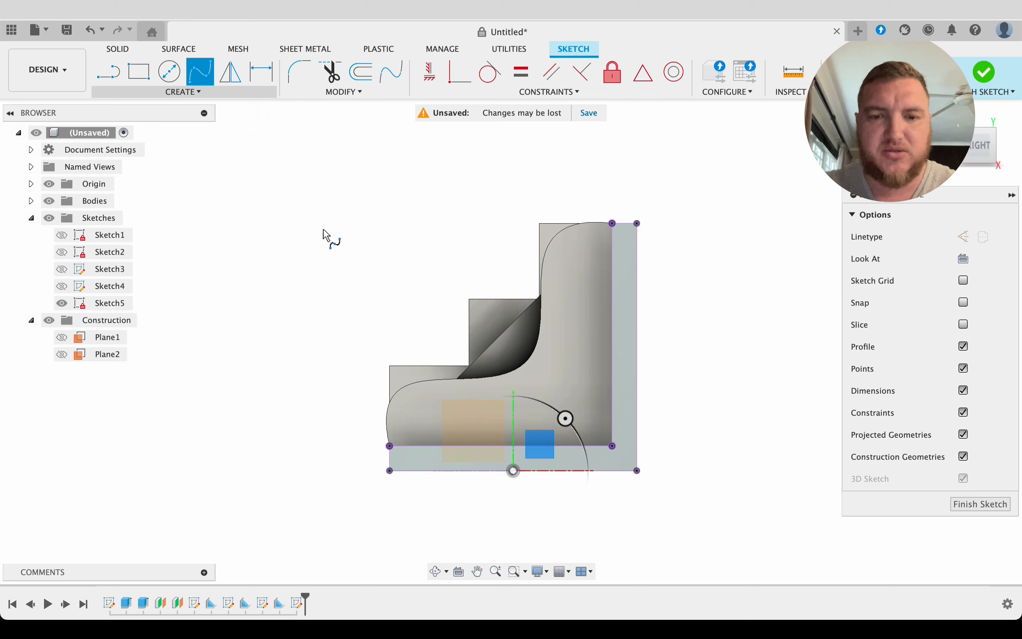
pyautogui.click(460, 446)
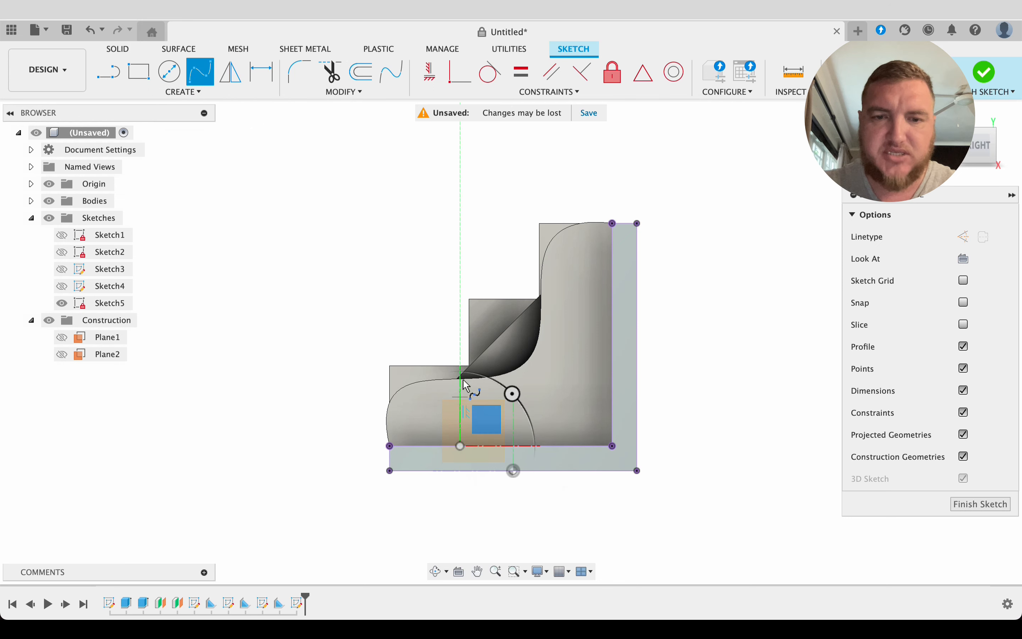
pyautogui.click(470, 361)
pyautogui.click(522, 276)
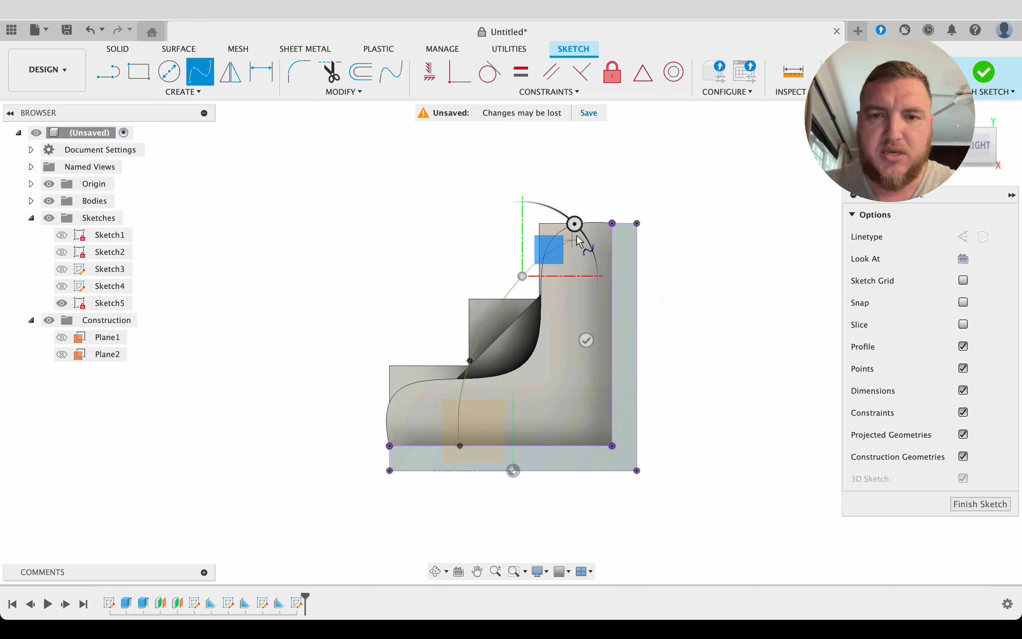
pyautogui.click(612, 224)
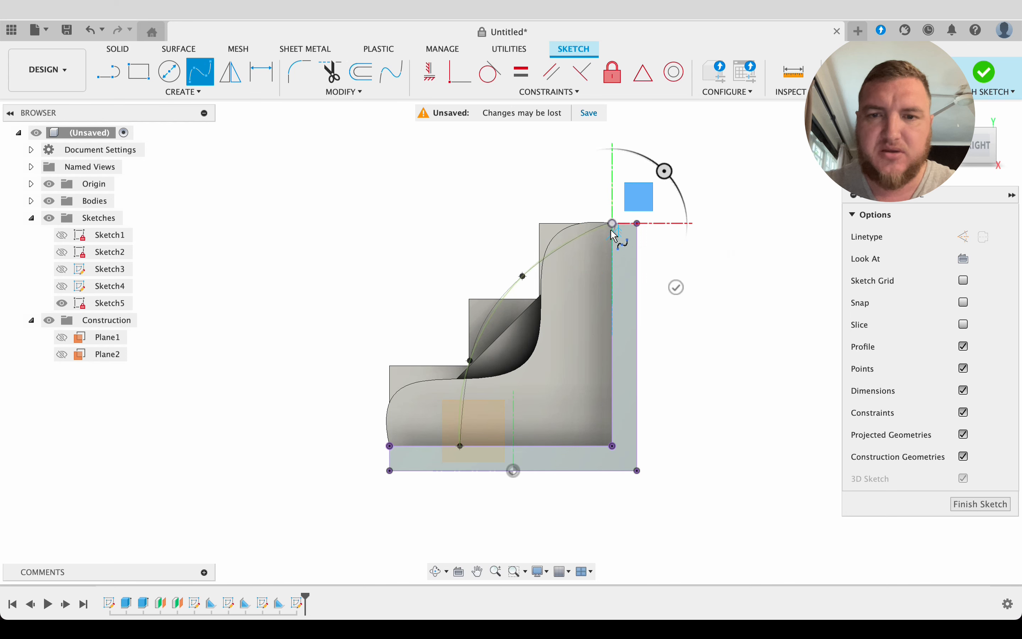
pyautogui.press('Return')
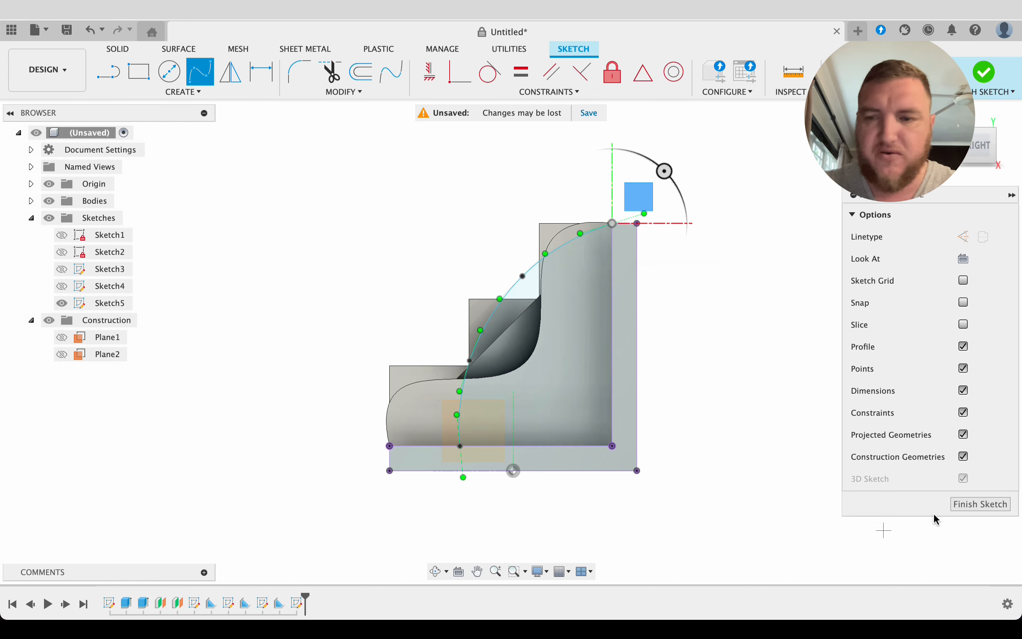
pyautogui.click(979, 504)
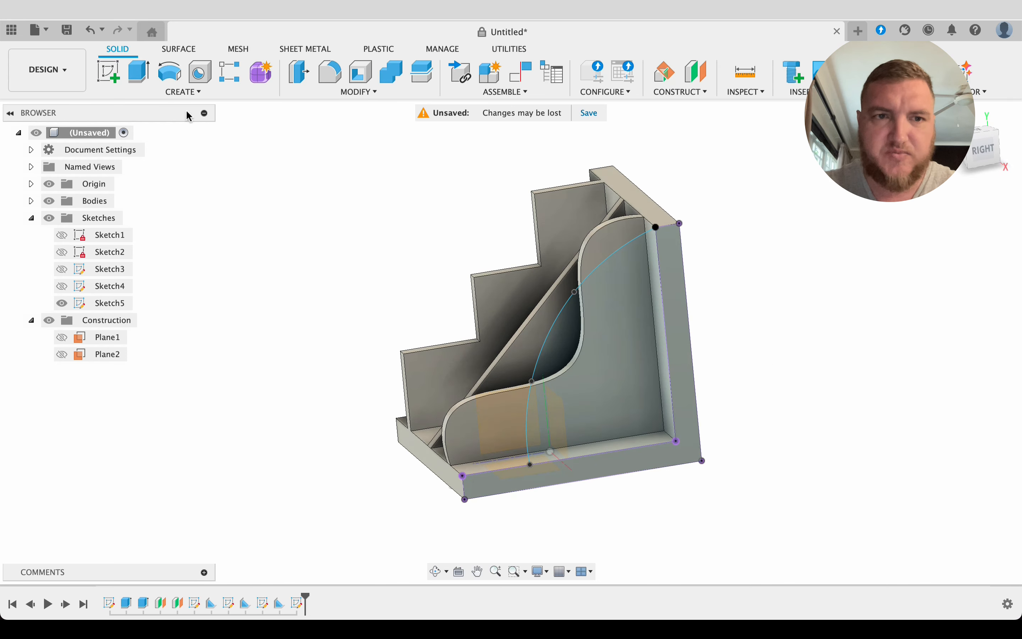
# Create a 5 mm thick rib from the spline profile, with symmetric thickness and the extent set to To Next.
pyautogui.click(171, 93)
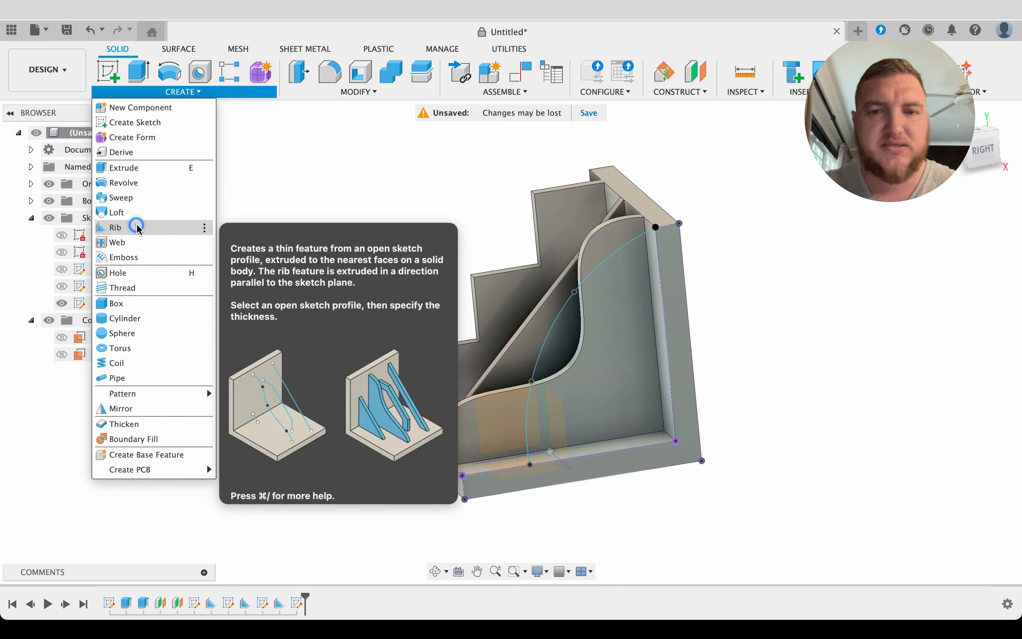
pyautogui.click(136, 226)
pyautogui.click(549, 330)
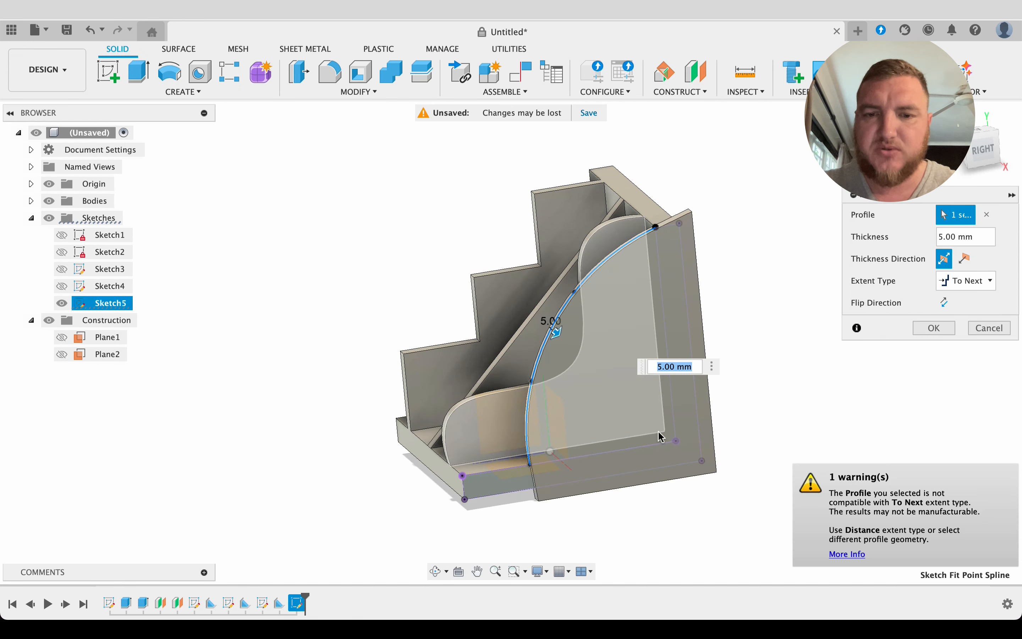
pyautogui.keyDown('shift'); pyautogui.moveTo(627, 536); pyautogui.dragTo(703, 535, button='middle'); pyautogui.keyUp('shift')
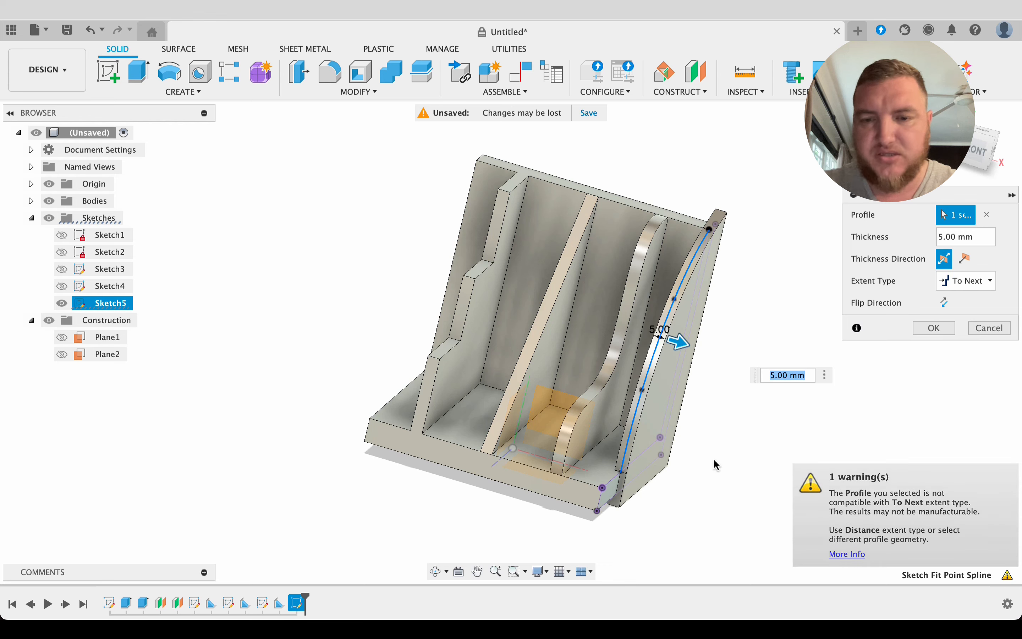
pyautogui.moveTo(712, 466)
pyautogui.keyDown('shift'); pyautogui.mouseDown(button='middle')
pyautogui.moveTo(755, 436)
pyautogui.moveTo(697, 481)
pyautogui.mouseUp(button='middle'); pyautogui.keyUp('shift')
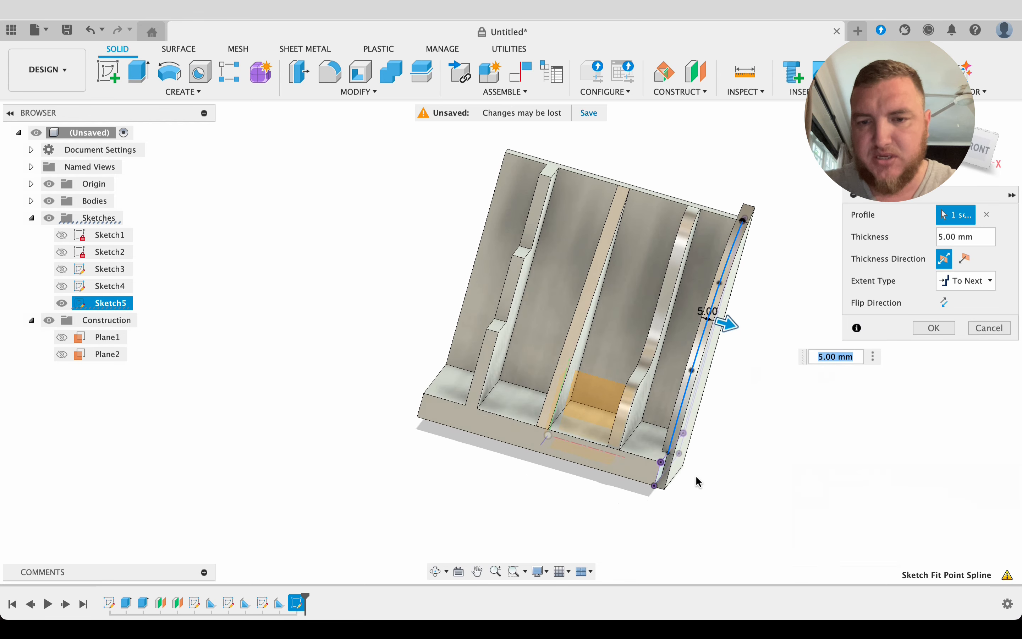
pyautogui.click(932, 329)
# Start a sketch on the bracket's opposite L-shaped side face, beside the stepped rib, and project that face's outline into it.
pyautogui.keyDown('shift'); pyautogui.moveTo(810, 402); pyautogui.dragTo(858, 406, button='middle'); pyautogui.keyUp('shift')
pyautogui.keyDown('shift'); pyautogui.moveTo(704, 413); pyautogui.dragTo(760, 389, button='middle'); pyautogui.keyUp('shift')
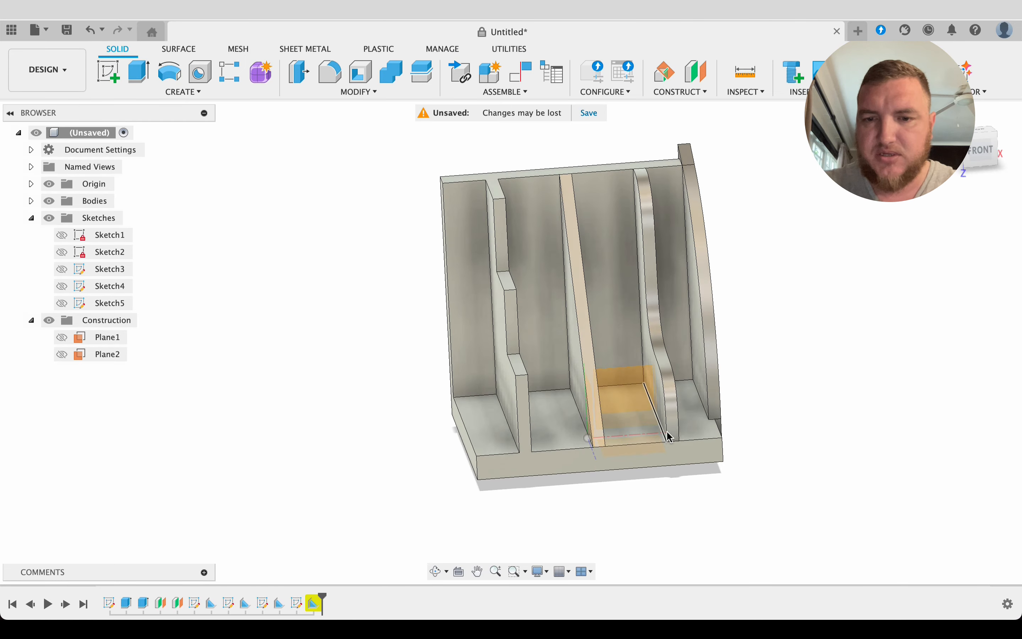
pyautogui.keyDown('shift'); pyautogui.moveTo(830, 346); pyautogui.dragTo(531, 275, button='middle'); pyautogui.keyUp('shift')
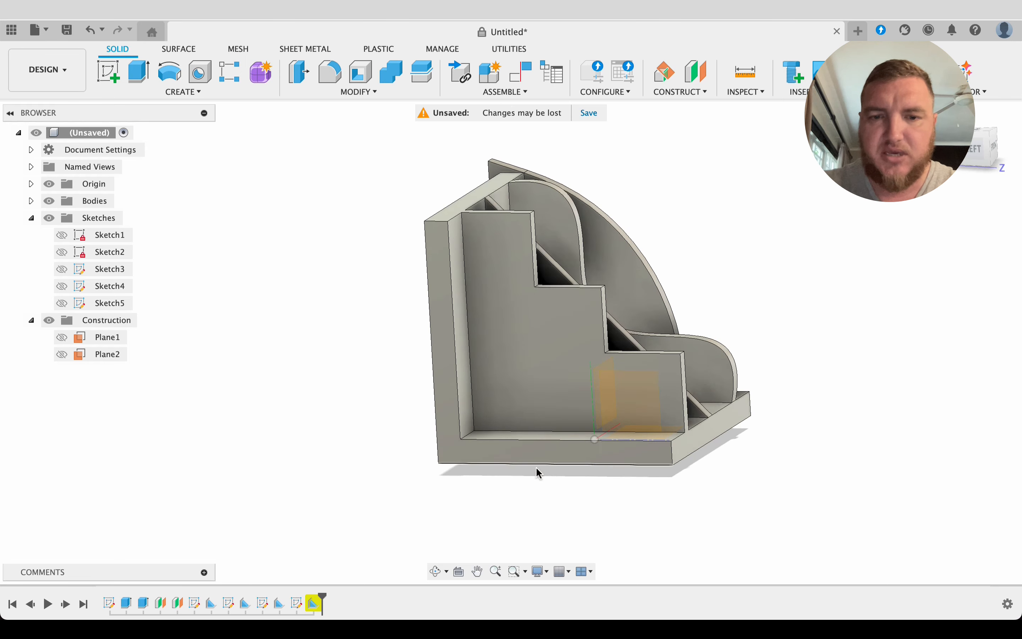
pyautogui.click(106, 77)
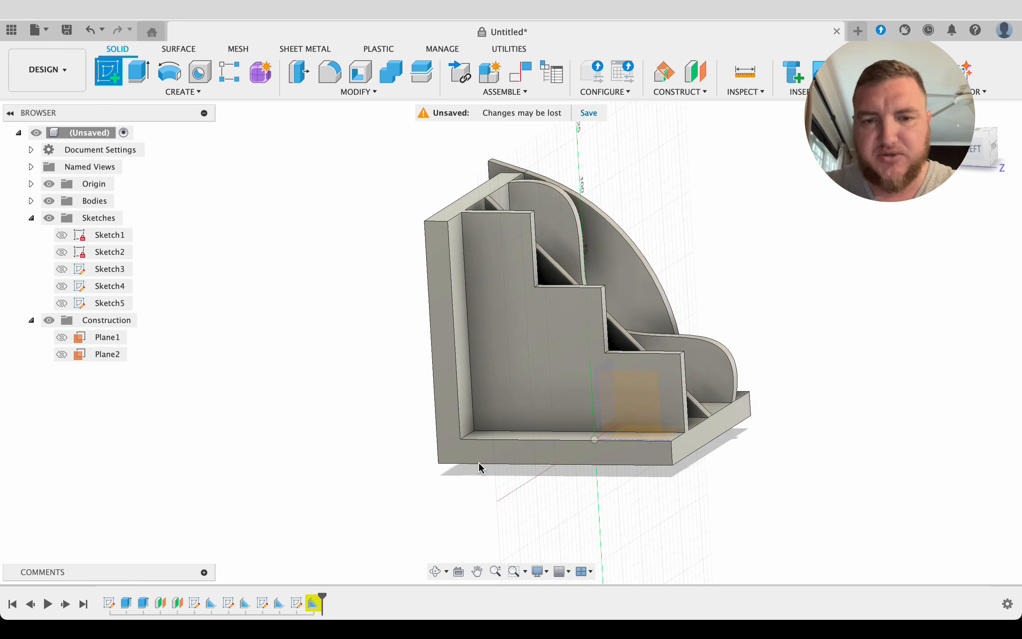
pyautogui.click(467, 451)
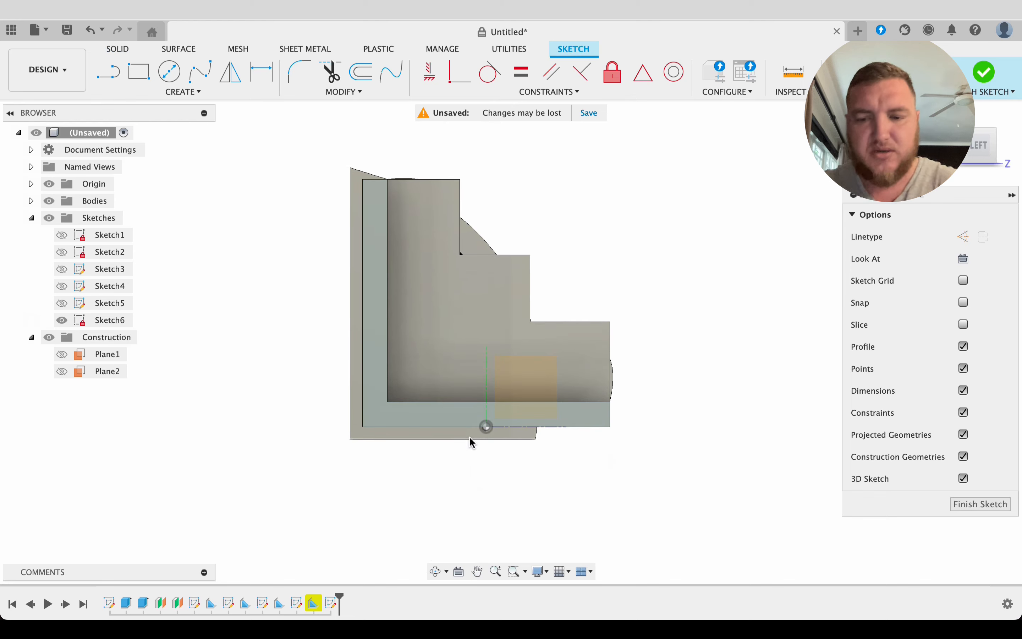
pyautogui.press('p')
pyautogui.click(448, 415)
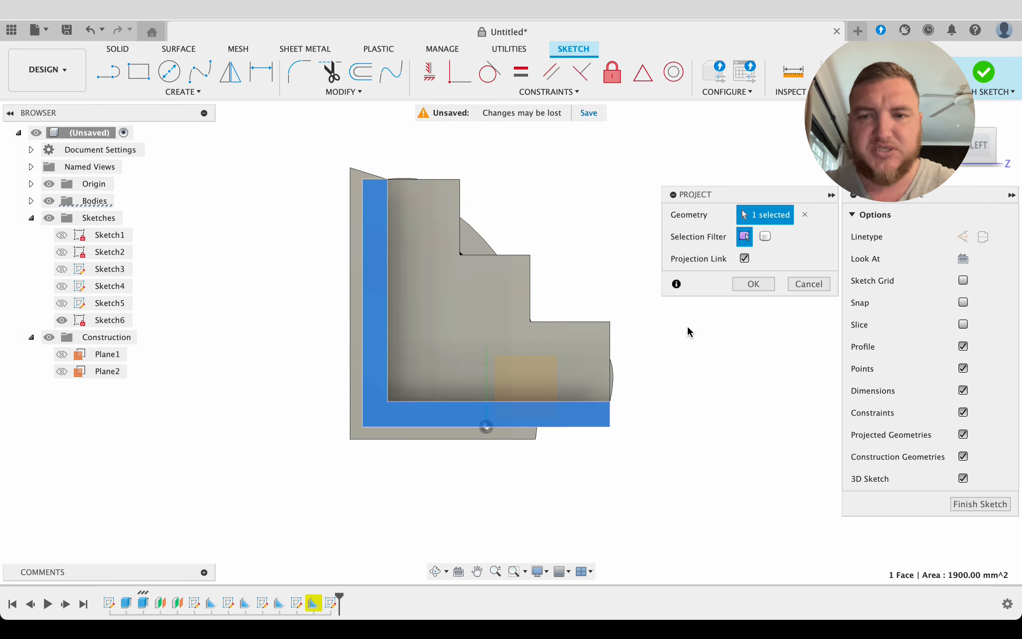
pyautogui.click(753, 284)
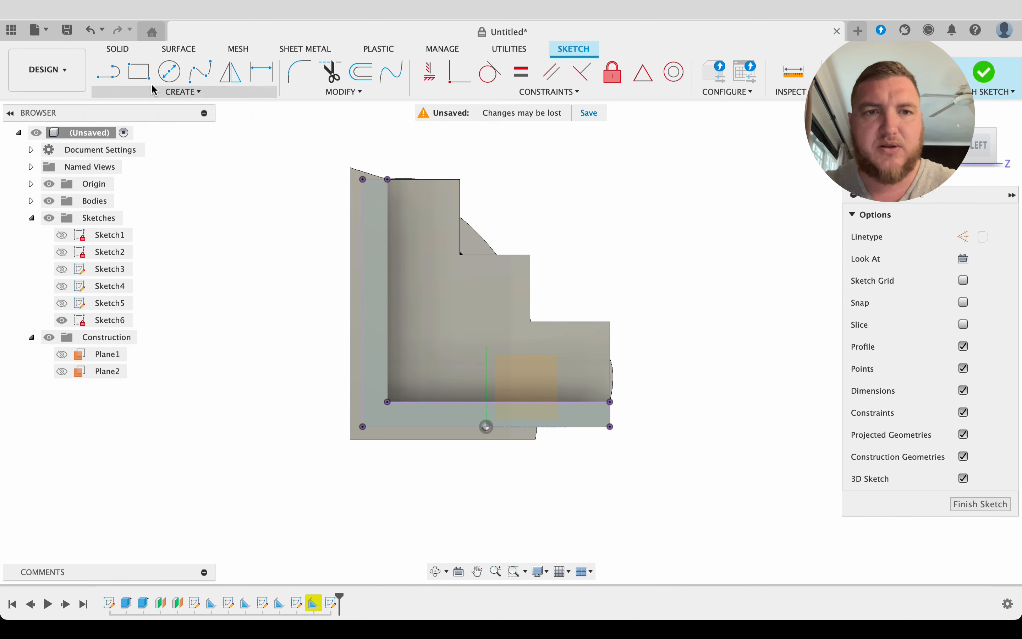
# Draw a circle centred on the L-shape's inner corner, trim it to the arc spanning both legs, and finish the sketch.
pyautogui.click(170, 82)
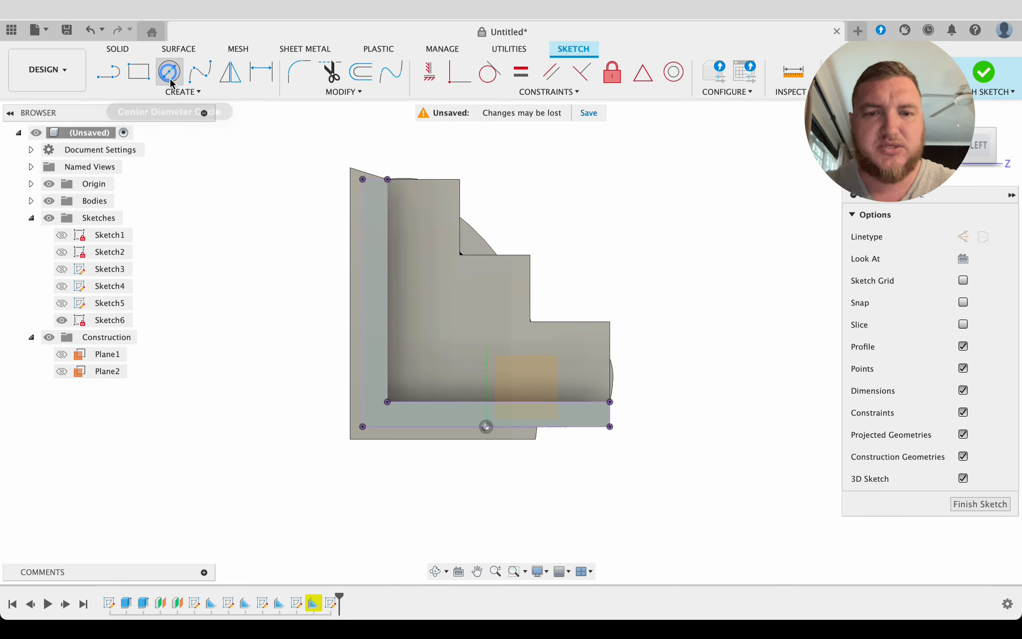
pyautogui.click(387, 402)
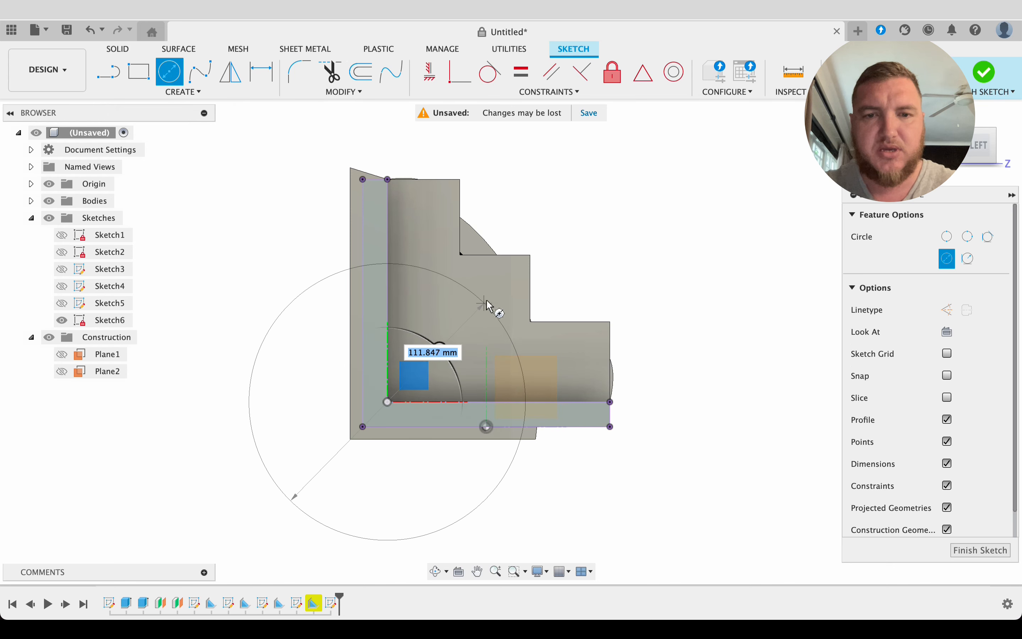
pyautogui.click(502, 297)
pyautogui.press('Escape')
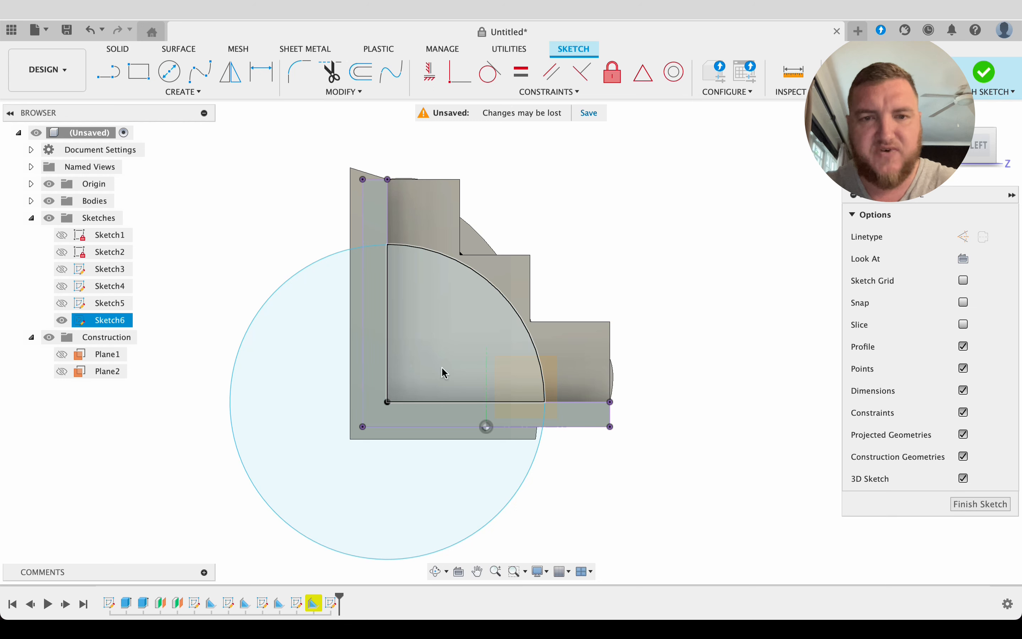
pyautogui.press('t')
pyautogui.click(354, 257)
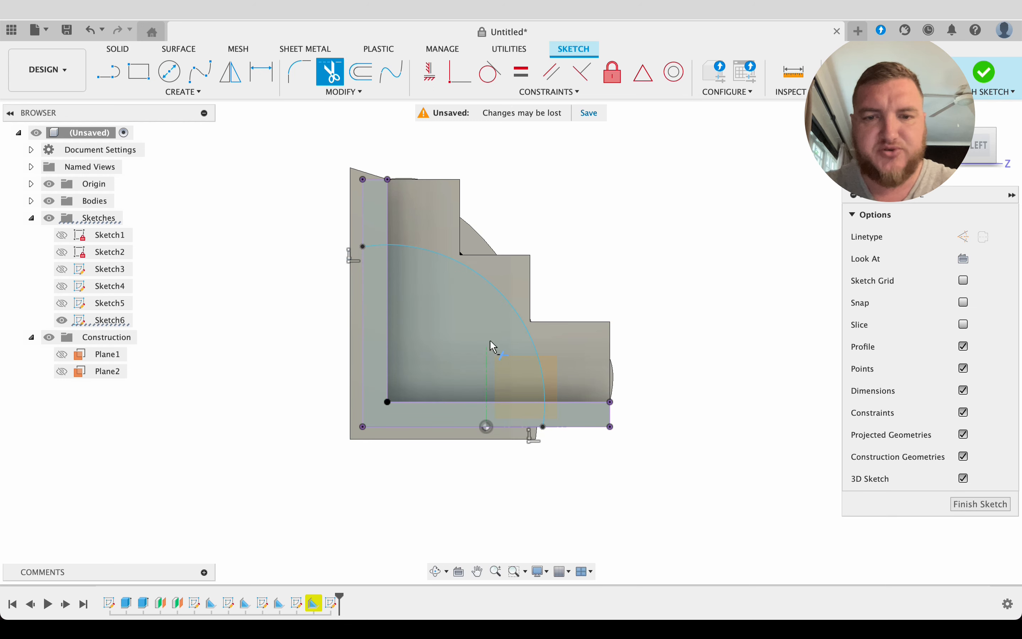
pyautogui.click(969, 502)
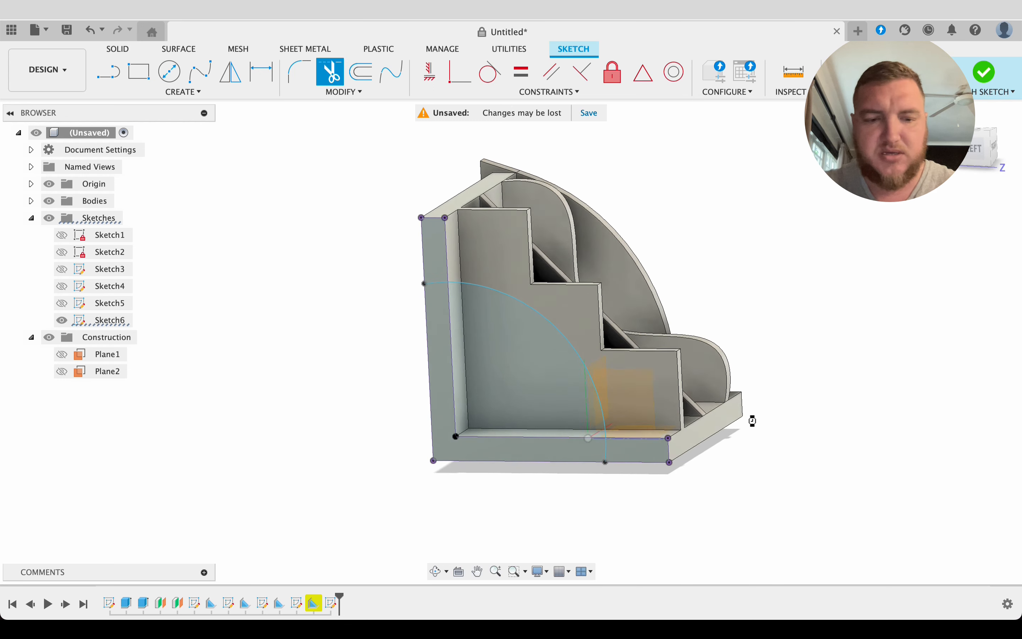
# Create a rib from the arc profile with one-sided thickness of -5 mm and the extent set to To Next.
pyautogui.click(176, 92)
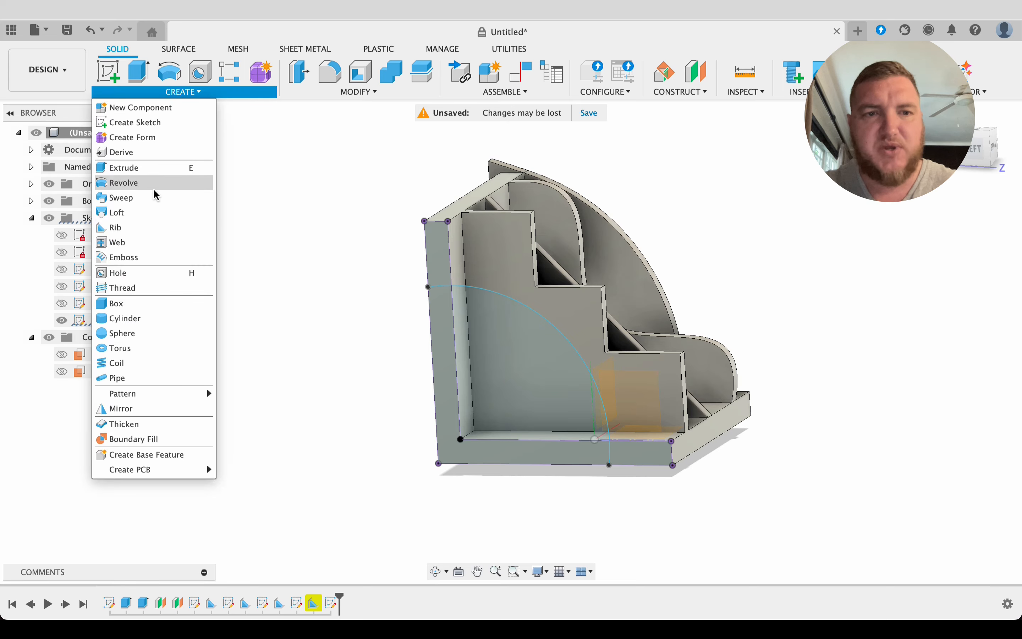
pyautogui.click(147, 228)
pyautogui.click(517, 300)
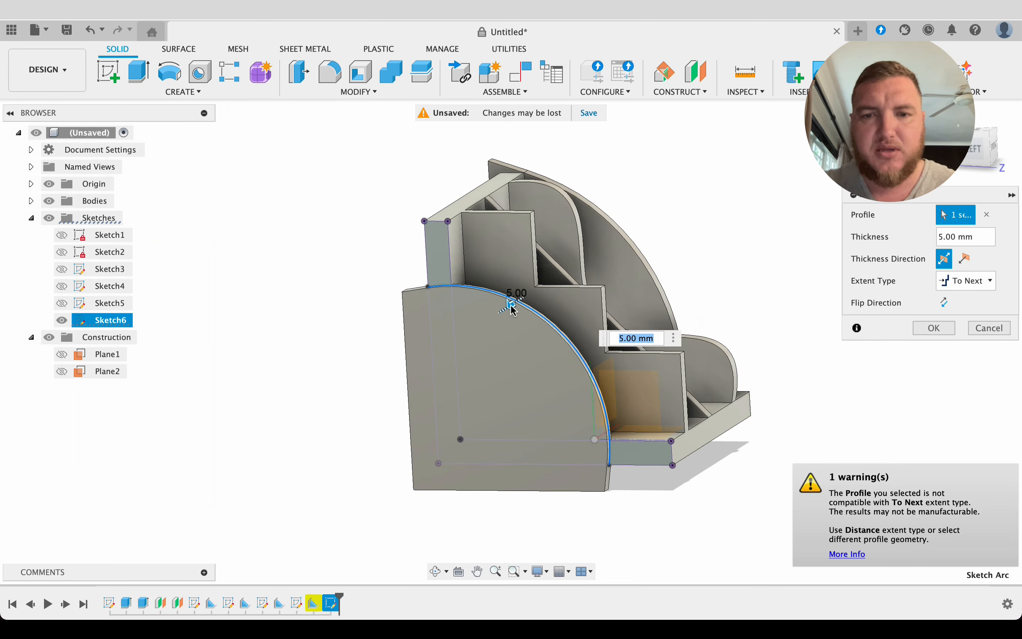
pyautogui.keyDown('shift'); pyautogui.moveTo(725, 241); pyautogui.dragTo(671, 254, button='middle'); pyautogui.keyUp('shift')
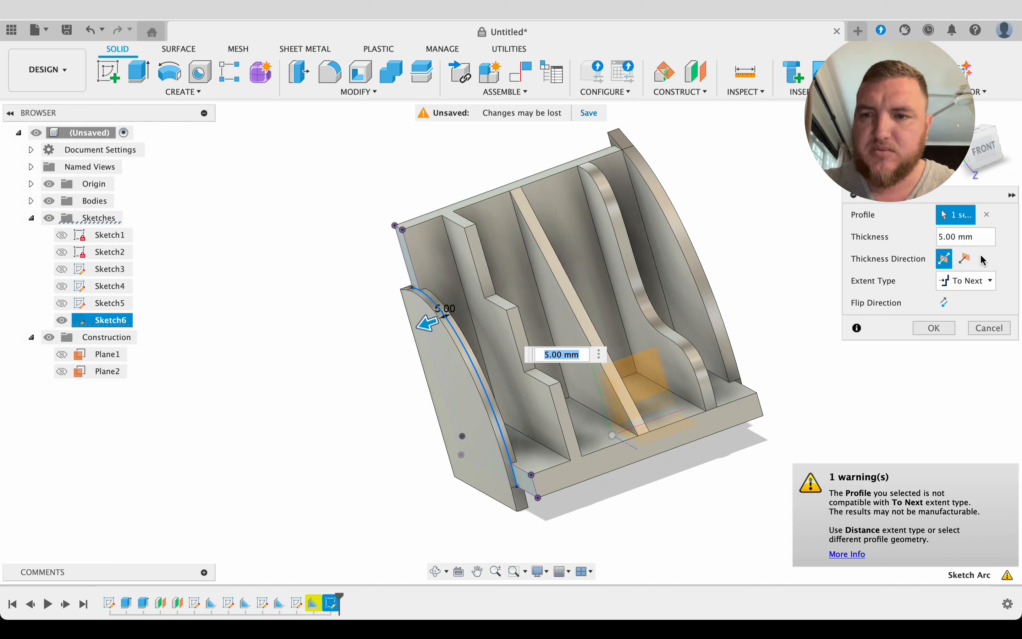
pyautogui.click(966, 259)
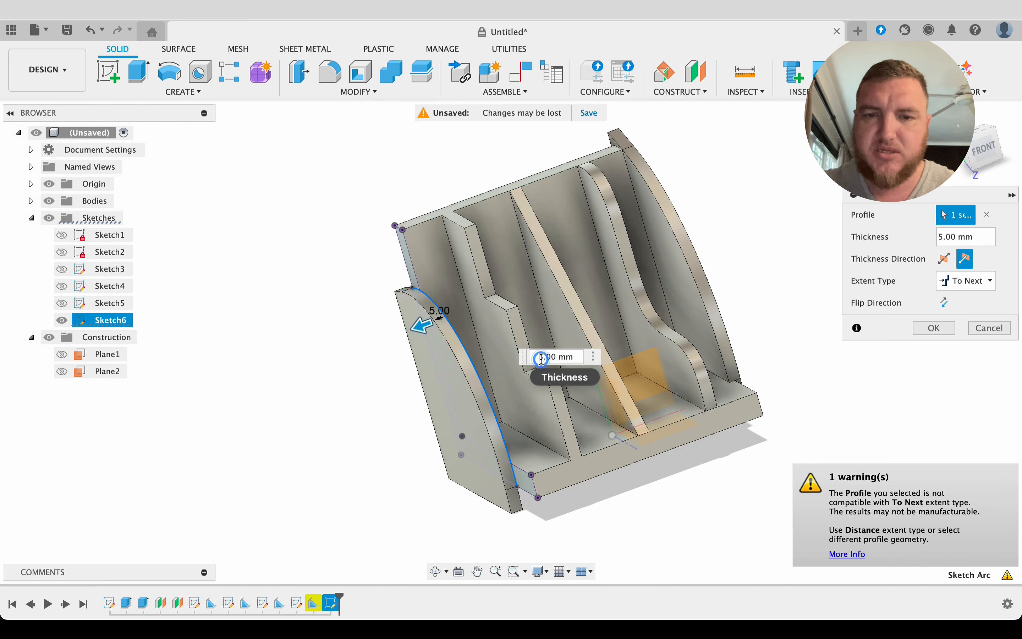
pyautogui.write('-')
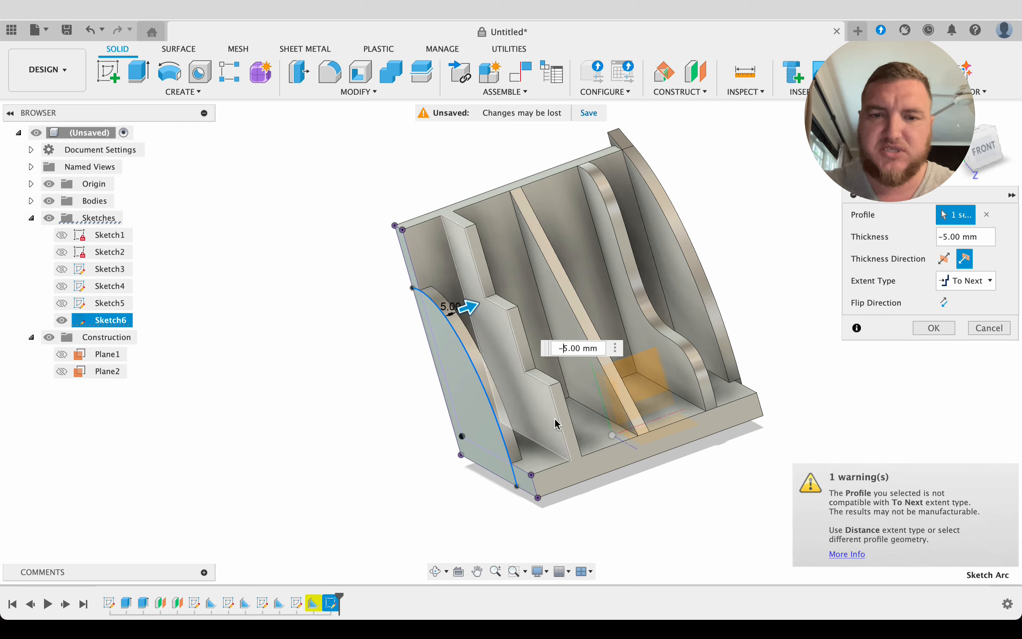
pyautogui.keyDown('shift'); pyautogui.moveTo(329, 418); pyautogui.dragTo(455, 404, button='middle'); pyautogui.keyUp('shift')
pyautogui.click(929, 329)
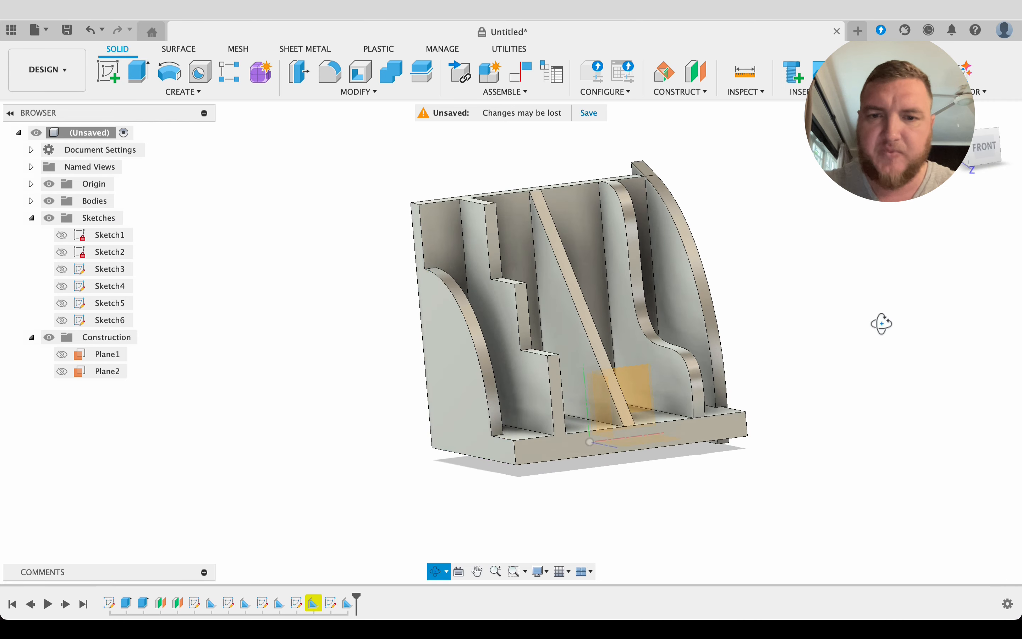
# Fillet the five step corner edges of the staircase rib with a 10 mm radius.
pyautogui.keyDown('shift'); pyautogui.moveTo(880, 321); pyautogui.dragTo(817, 386, button='middle'); pyautogui.keyUp('shift')
pyautogui.press('f')
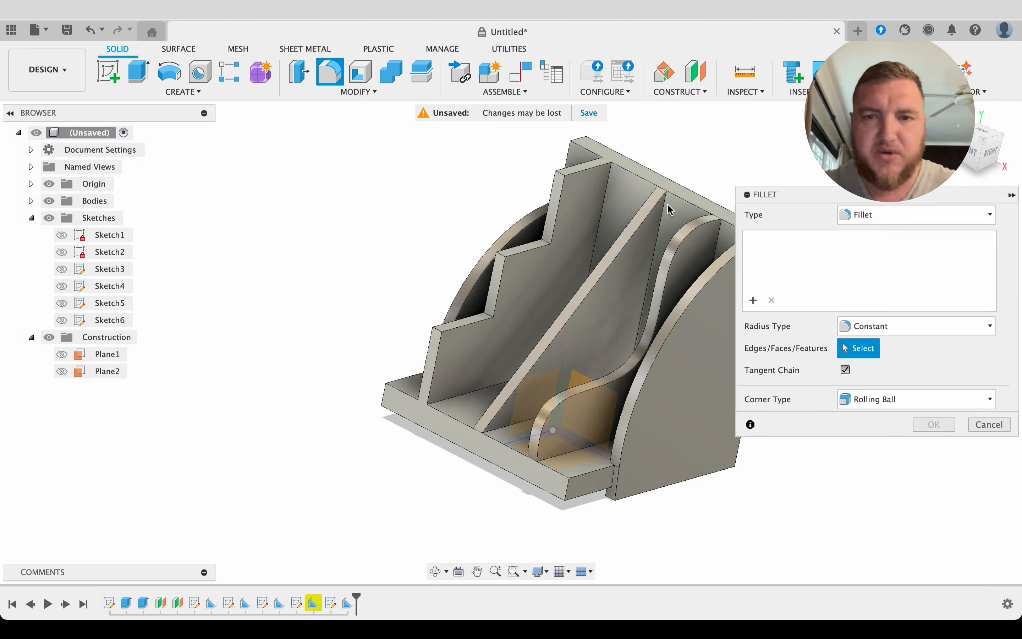
pyautogui.click(561, 177)
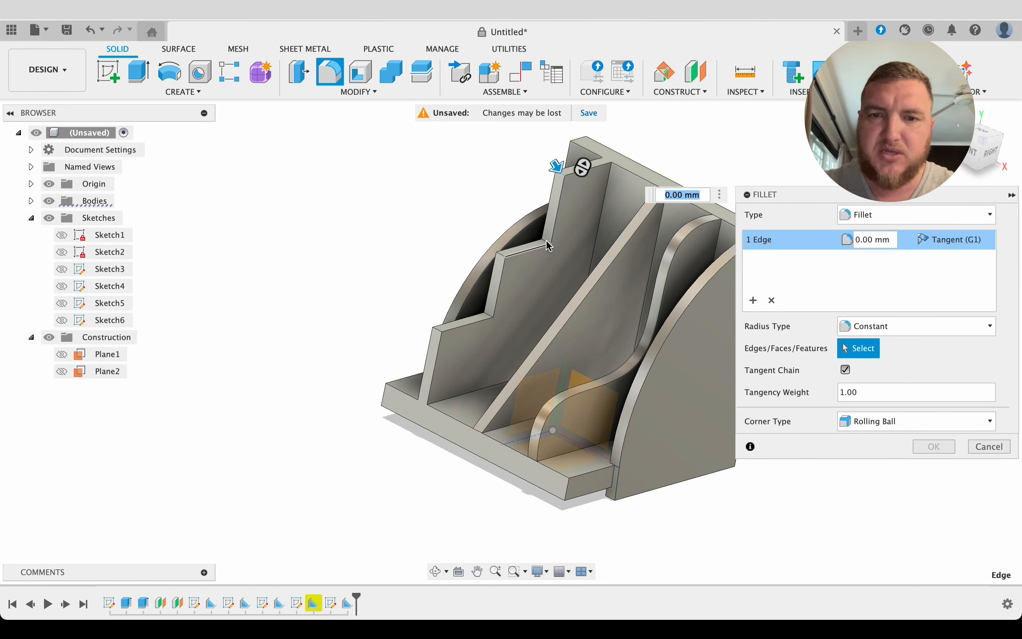
pyautogui.scroll(5, 544, 244)
pyautogui.click(524, 253)
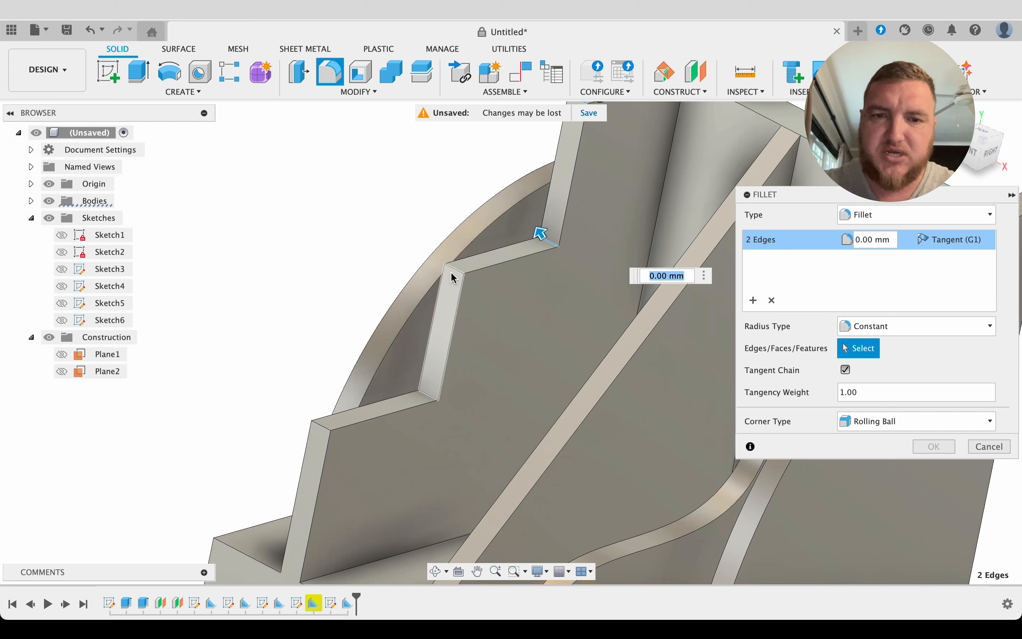
pyautogui.click(454, 271)
pyautogui.click(426, 396)
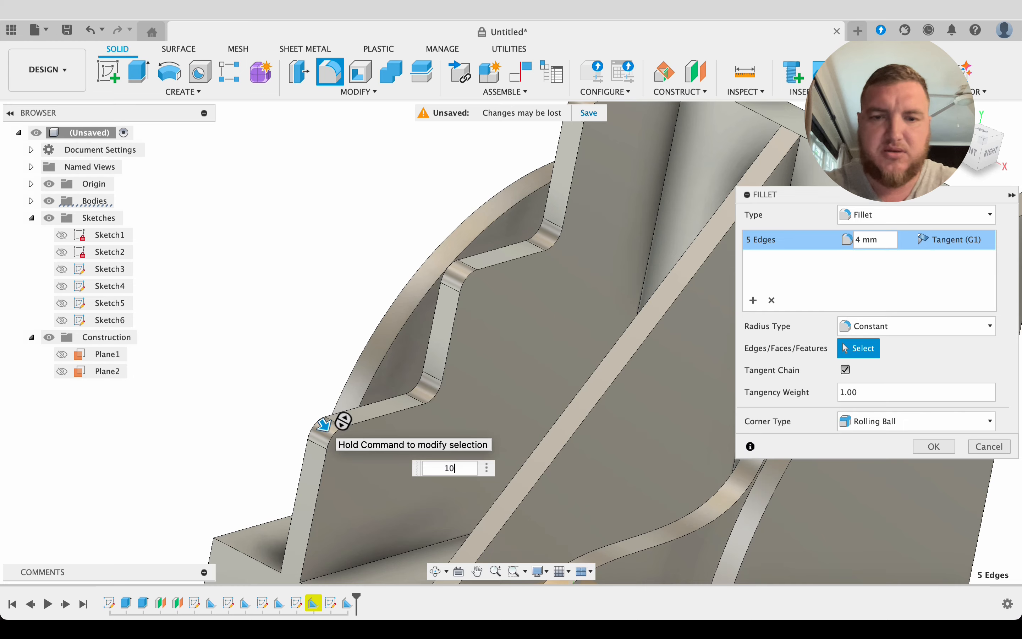
pyautogui.press('Return')
pyautogui.scroll(-3, 408, 408)
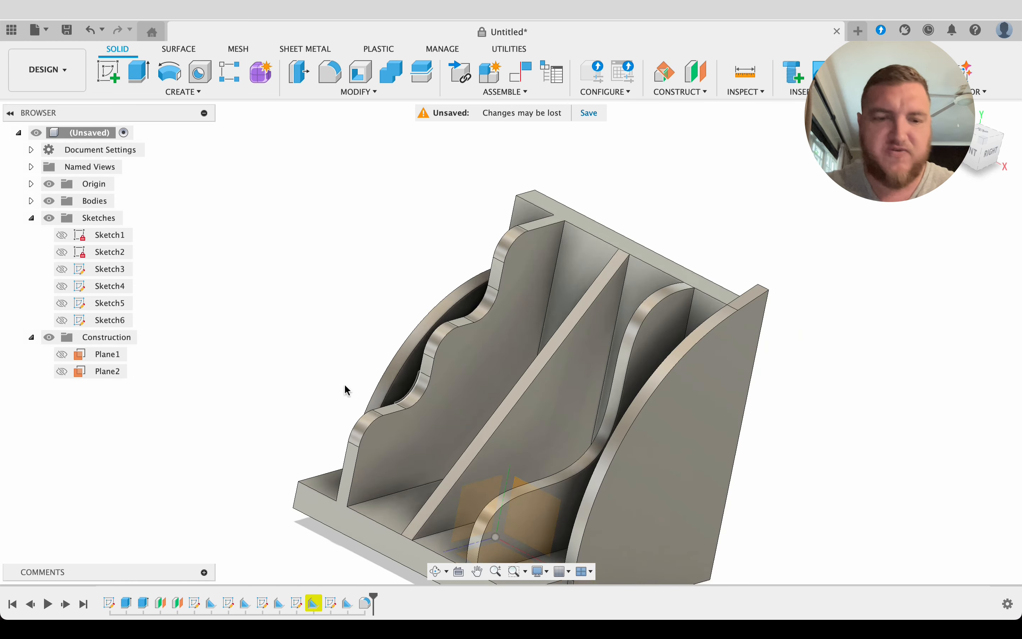
pyautogui.keyDown('shift'); pyautogui.moveTo(294, 306); pyautogui.dragTo(448, 325, button='middle'); pyautogui.keyUp('shift')
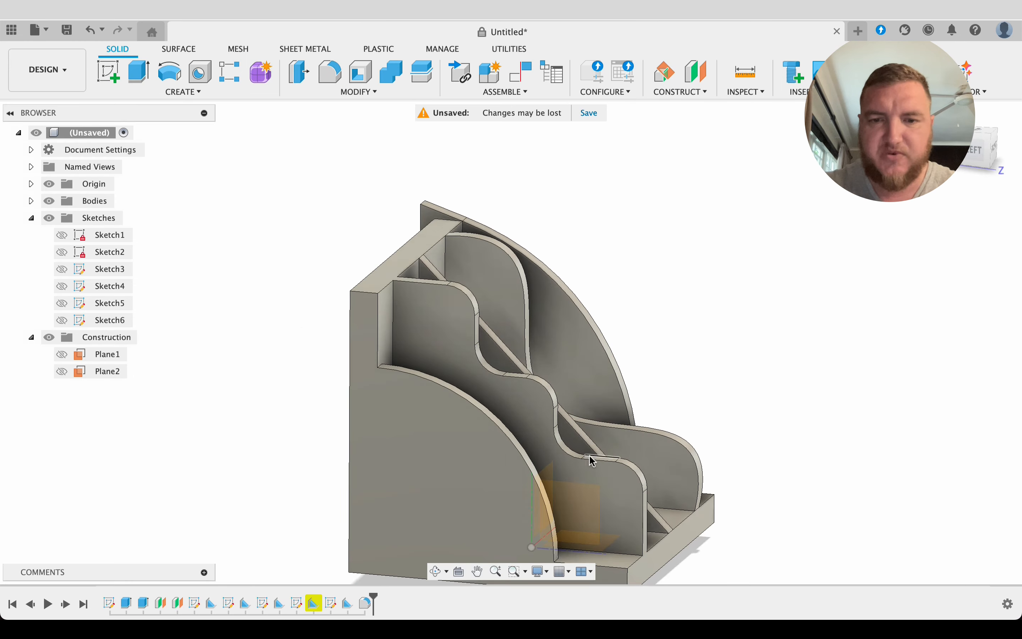